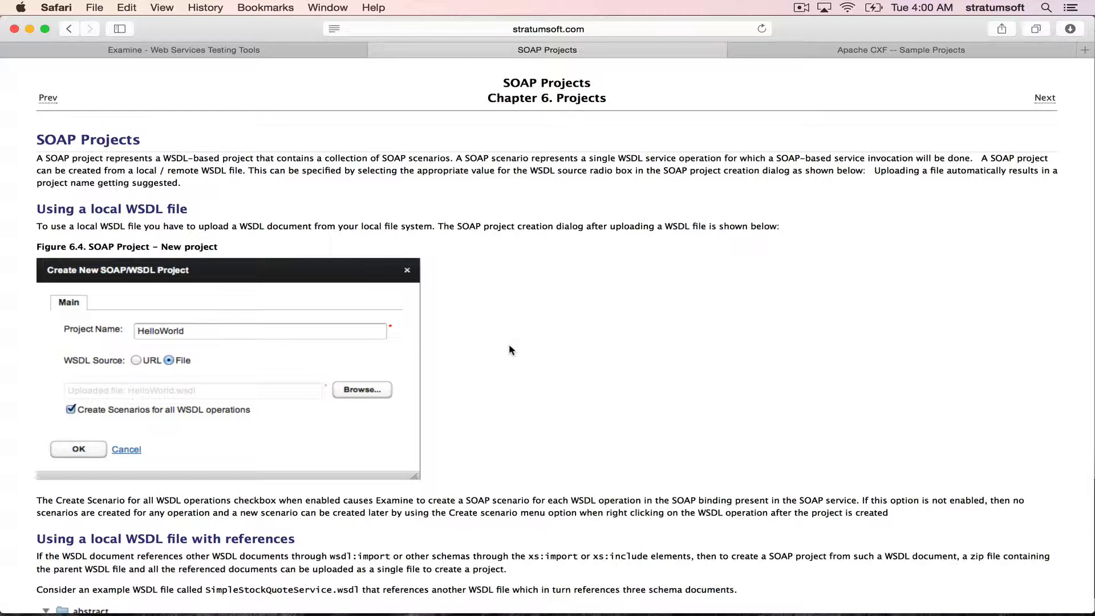
# - Review the WSDL-First examples on the Apache CXF sample projects page
pyautogui.click(862, 51)
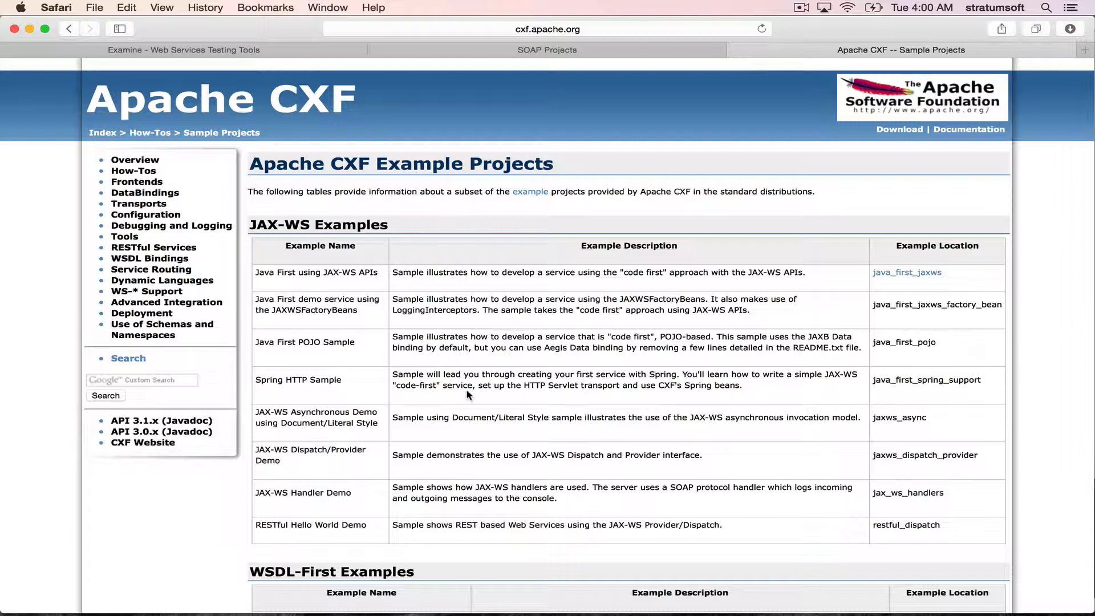
pyautogui.scroll(-10, 466, 388)
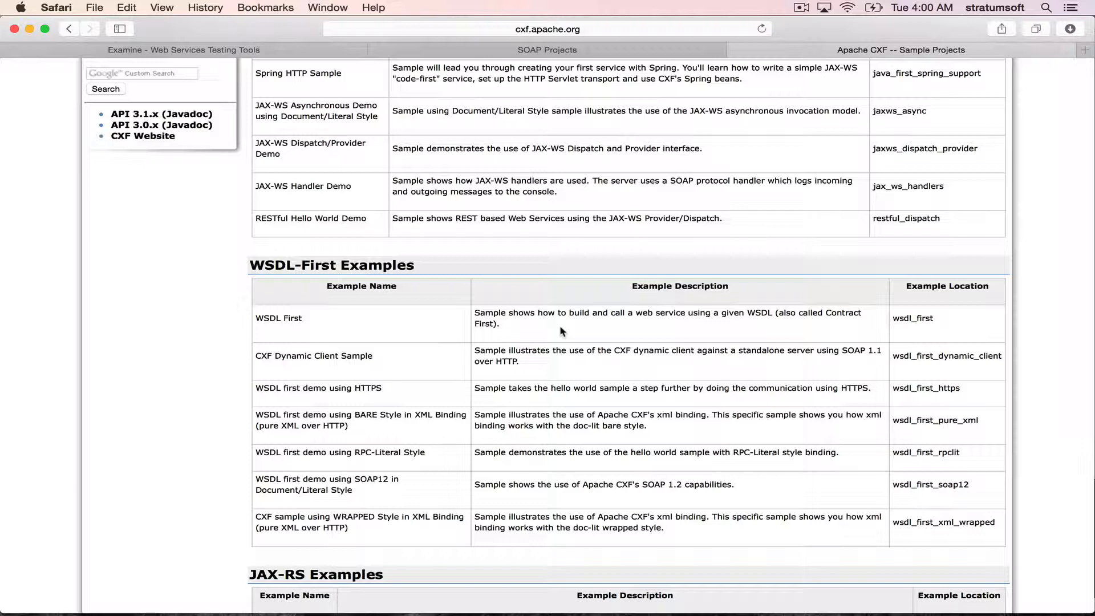
# - Switch to Terminal, list the apache-cxf-3.1.2 folder's contents and change into its samples/wsdl_first directory
pyautogui.moveTo(505, 614)
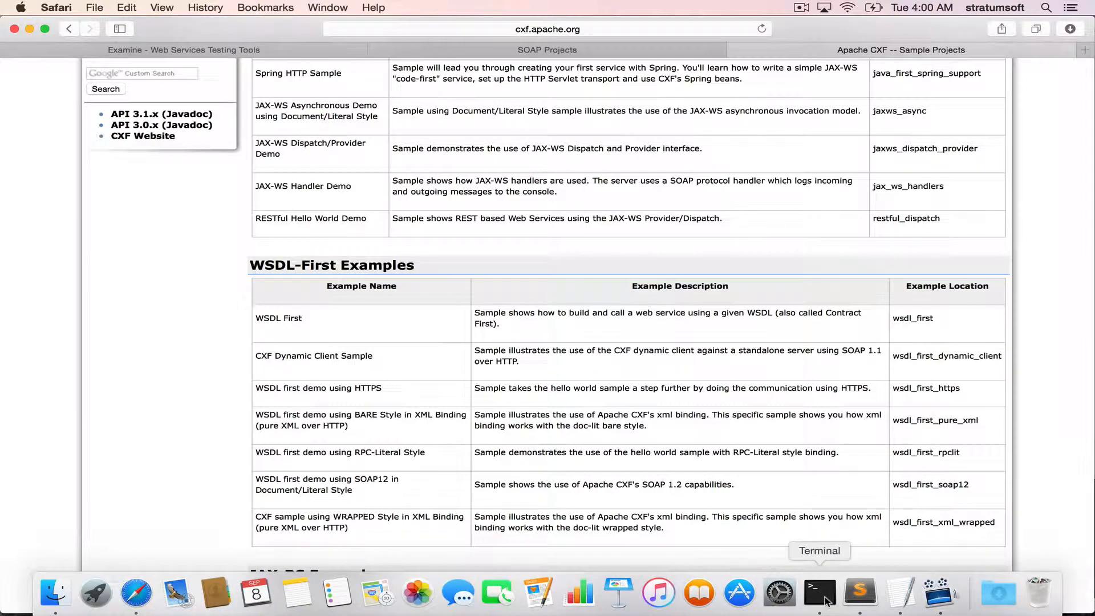
pyautogui.click(825, 602)
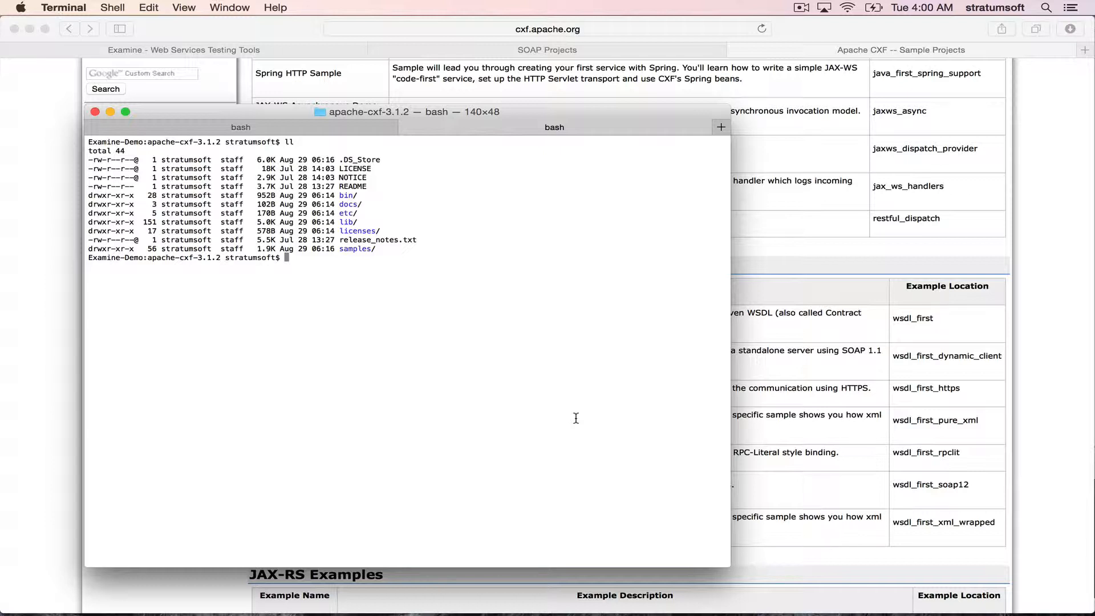
pyautogui.write('ll')
pyautogui.press('Return')
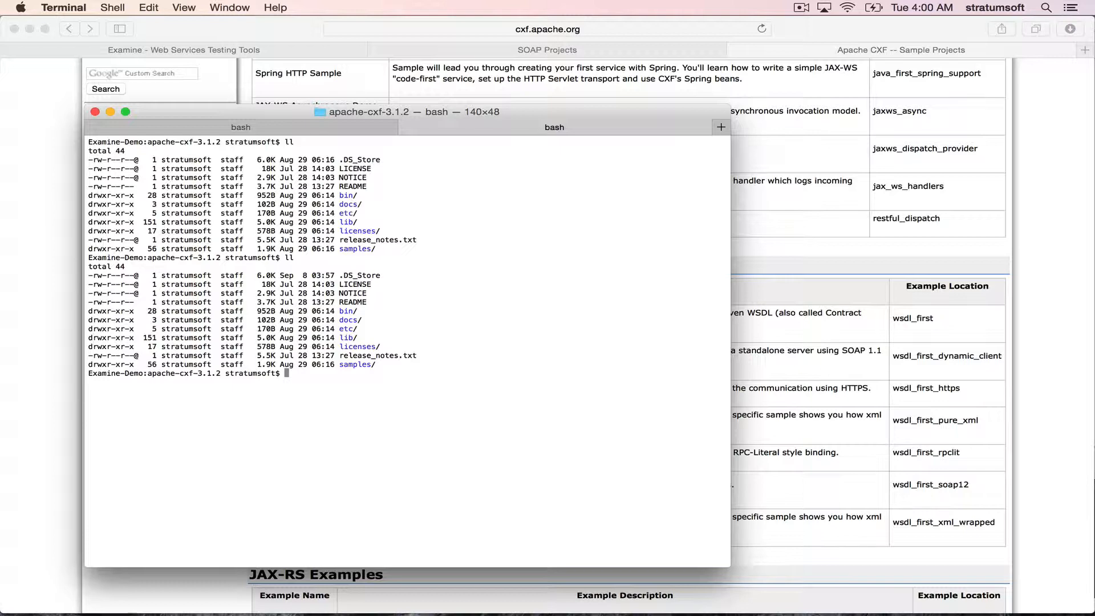
pyautogui.write('cd samples/')
pyautogui.press('Return')
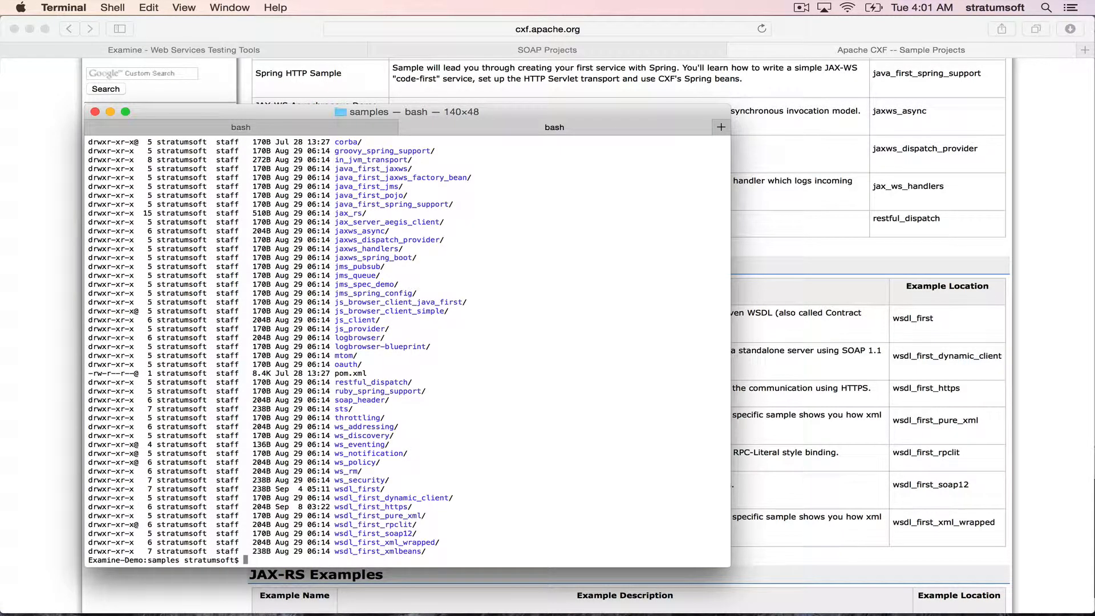
pyautogui.write('cd wsdl_first')
pyautogui.press('Return')
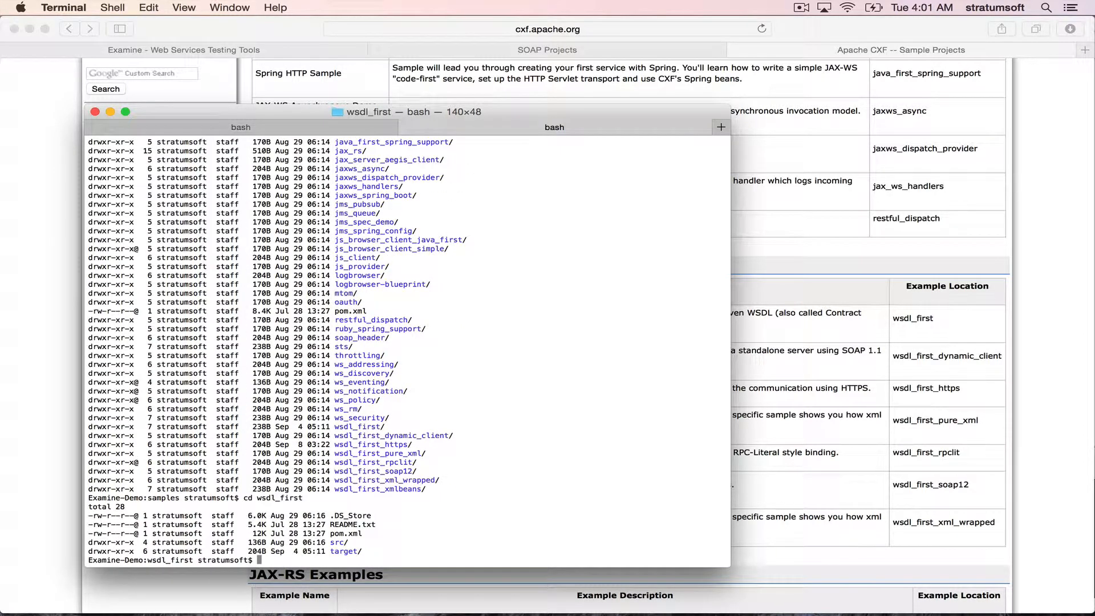
# - Try to start the wsdl_first sample server with mvn -Pserver and examine the Maven output
pyautogui.write('mvn -Pserver')
pyautogui.press('Return')
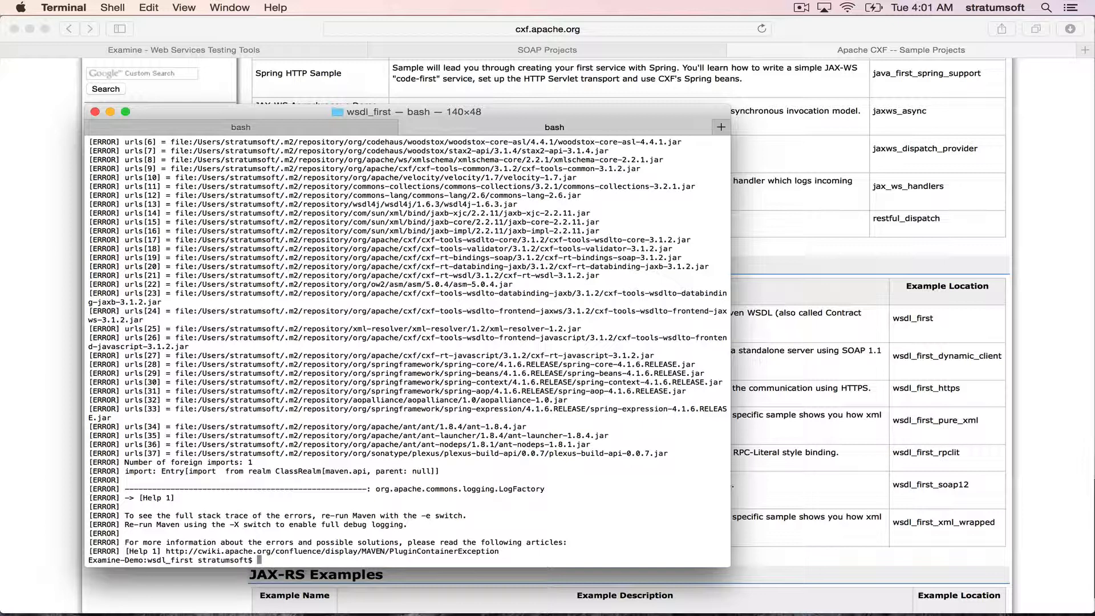
pyautogui.scroll(15, 490, 351)
pyautogui.scroll(-8, 490, 351)
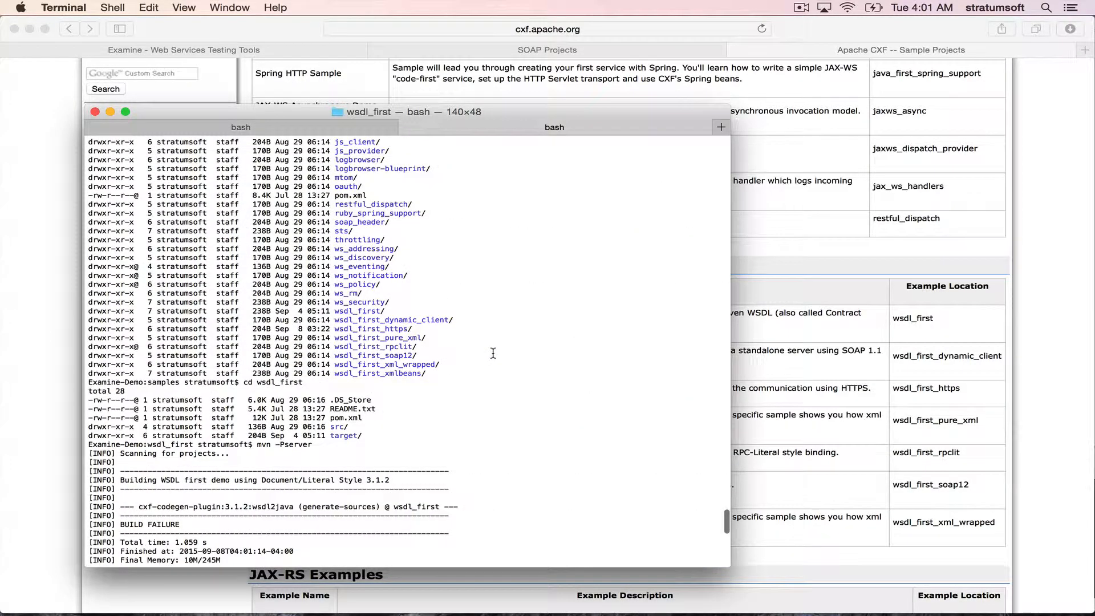
pyautogui.scroll(-3, 492, 354)
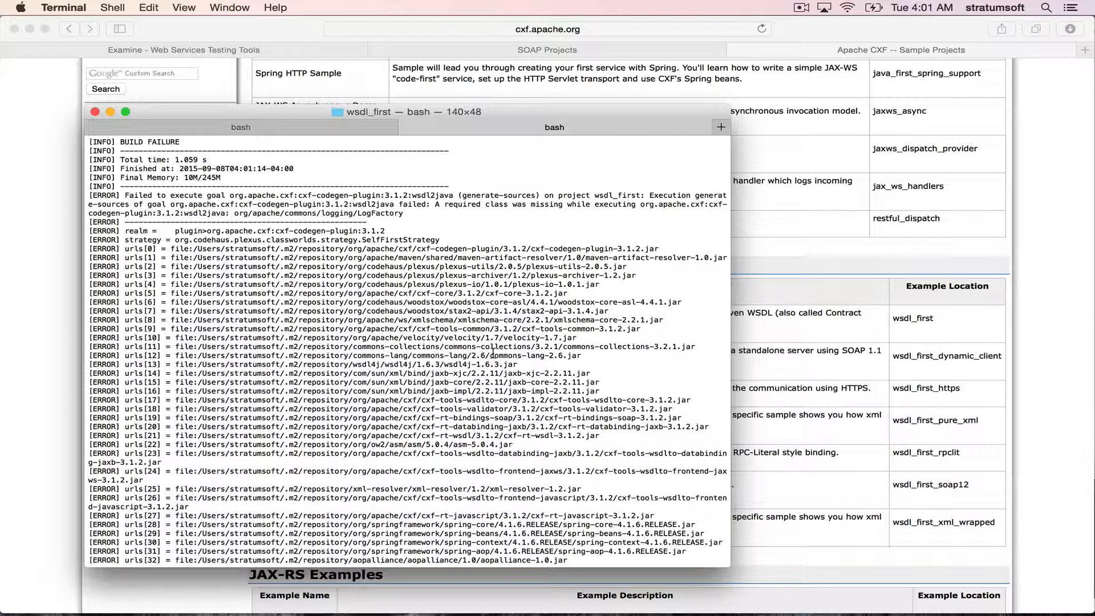
# - Clear the terminal and try to rebuild the sample with mvn clean build
pyautogui.hotkey('ctrl', 'l')
pyautogui.write('mvn')
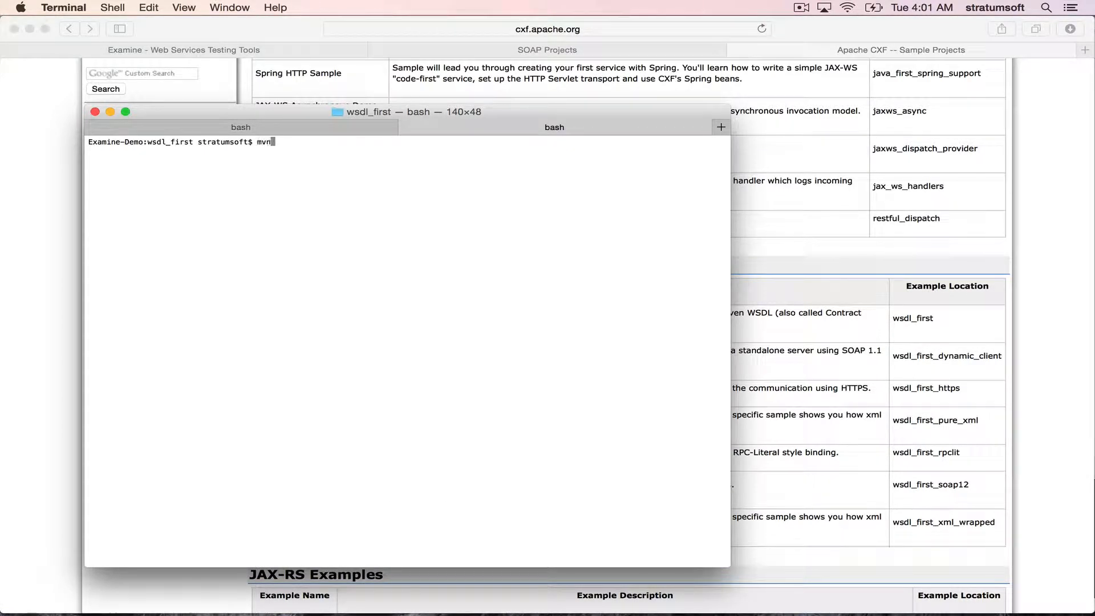
pyautogui.write(' clean build')
pyautogui.press('Return')
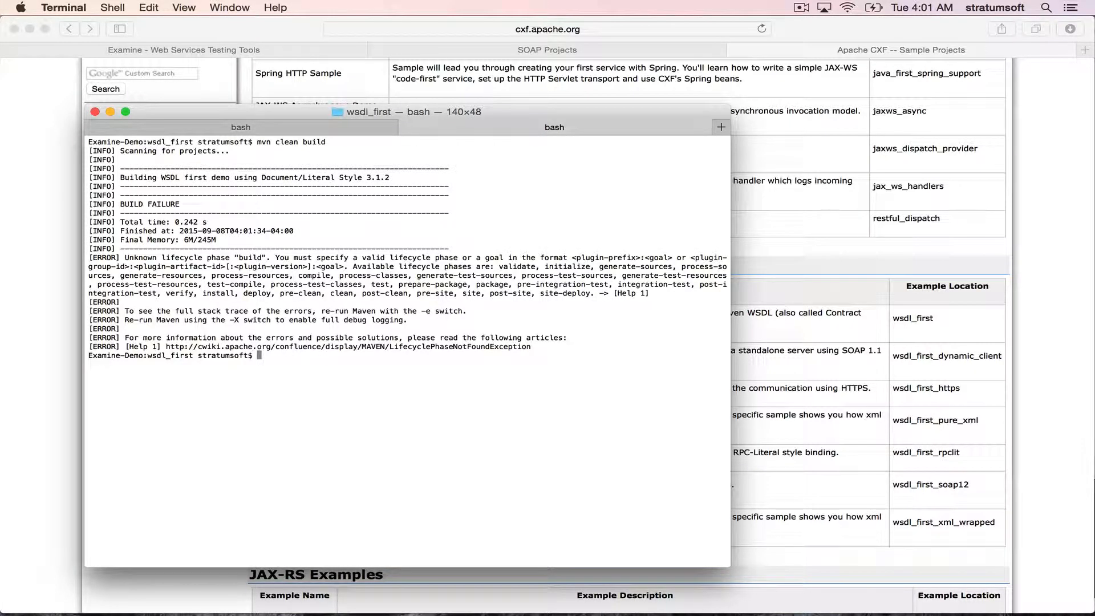
# - Build the wsdl_first sample with mvn clean install and start its server with mvn -Pserver
pyautogui.write('mvn clean install')
pyautogui.press('Return')
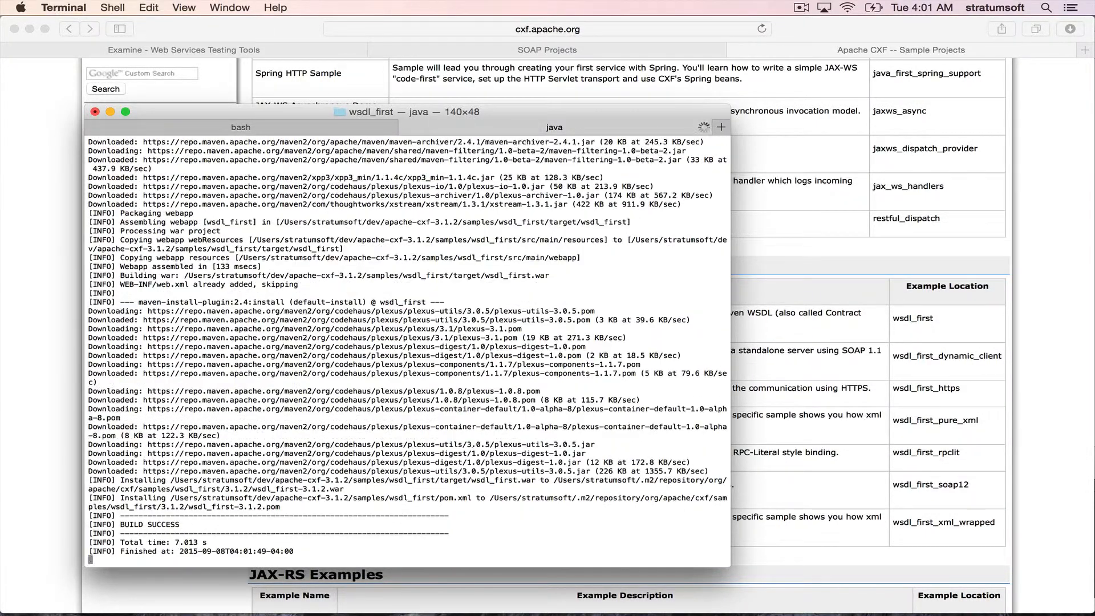
pyautogui.write('mvn -Pserver')
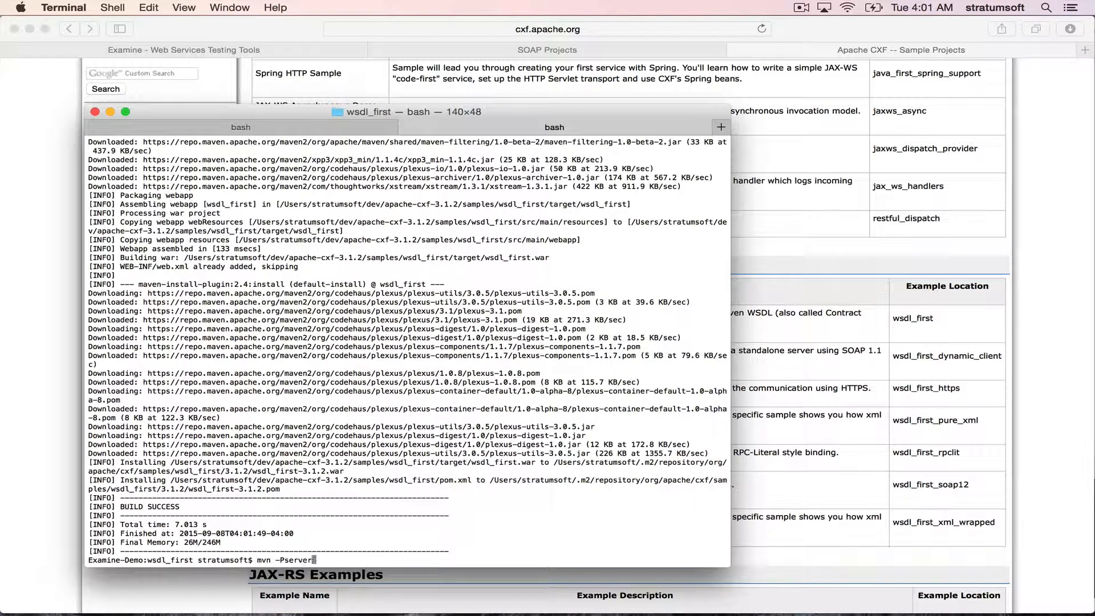
pyautogui.press('Return')
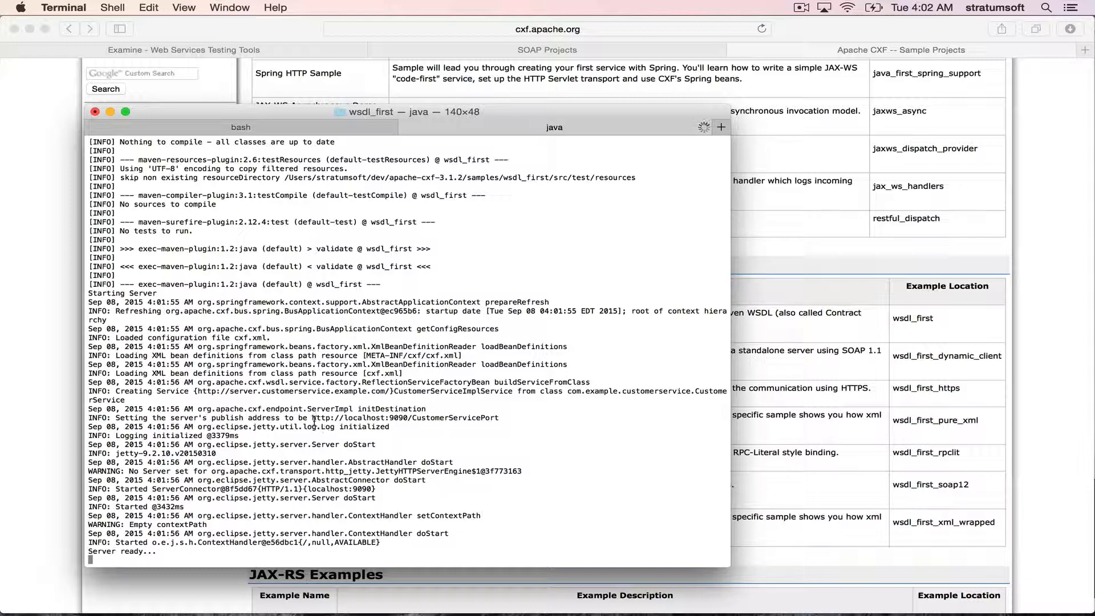
pyautogui.moveTo(312, 418); pyautogui.dragTo(502, 418)
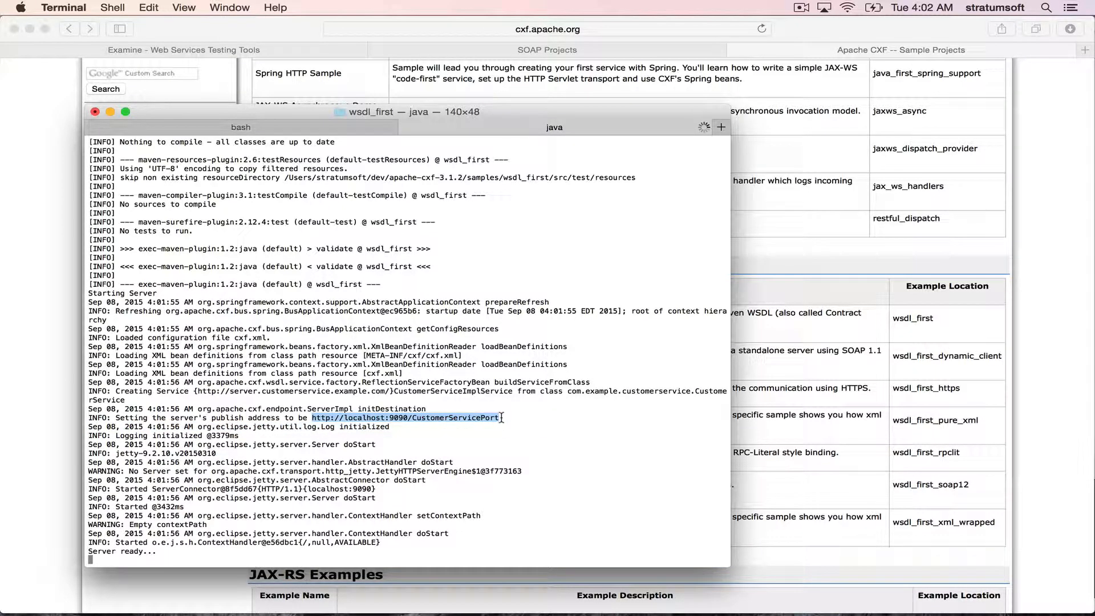
pyautogui.rightClick(465, 421)
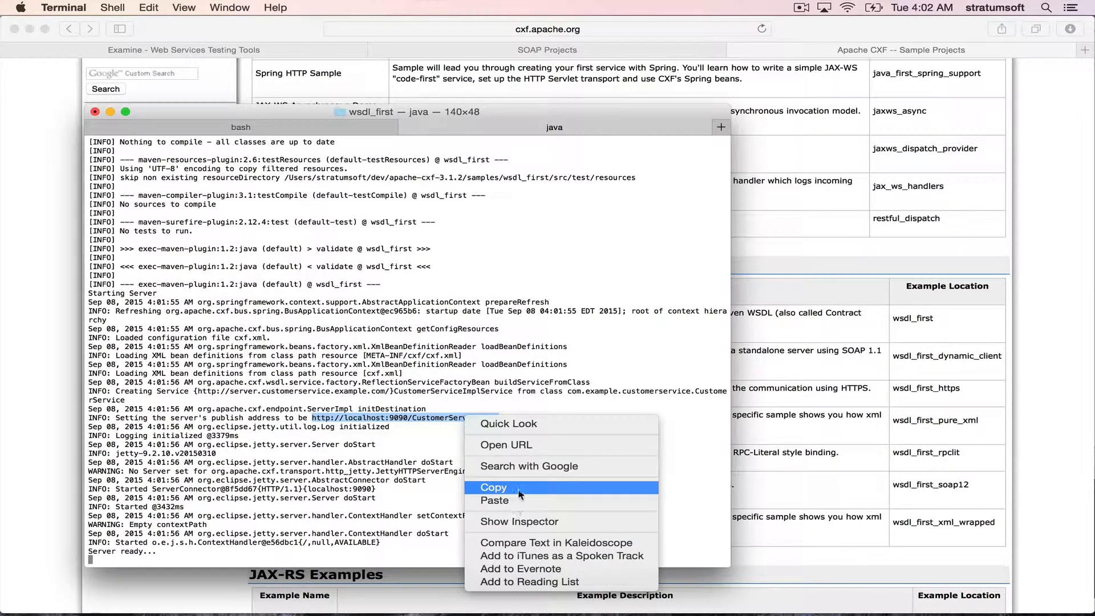
pyautogui.click(490, 486)
pyautogui.click(473, 448)
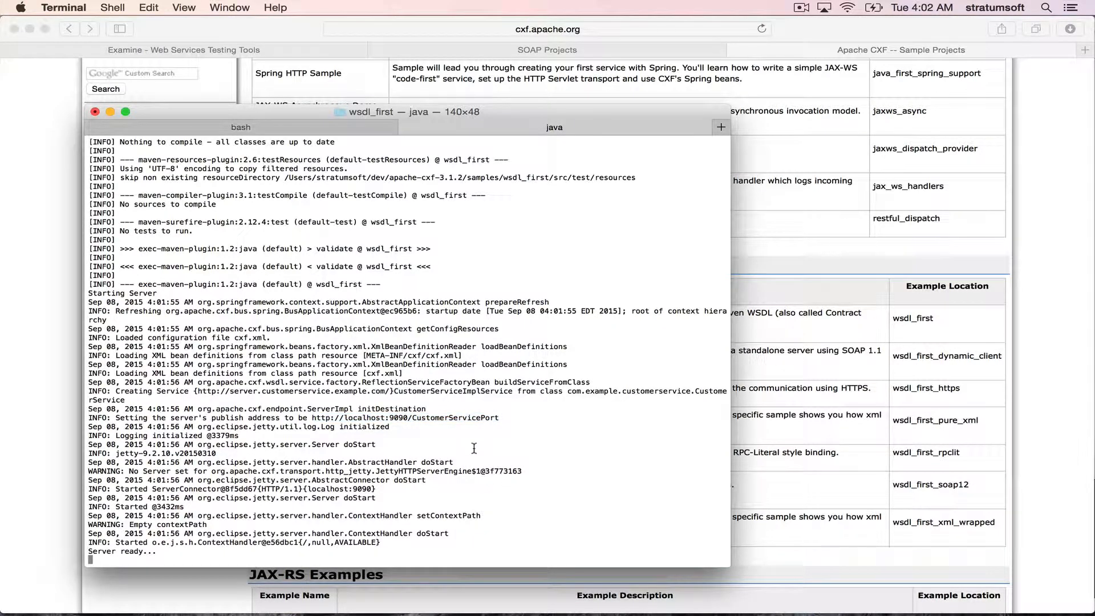
# - Start the Examine server by running start_examine.sh in the other terminal session's examine-2.6 folder
pyautogui.click(287, 130)
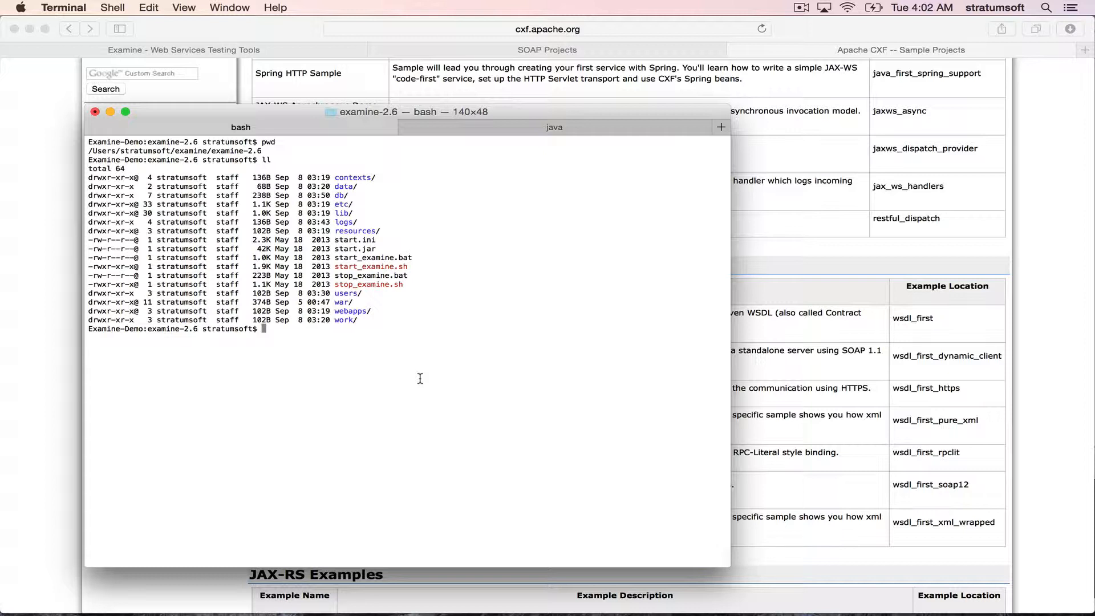
pyautogui.write('./start_ex')
pyautogui.press('Tab')
pyautogui.press('Return')
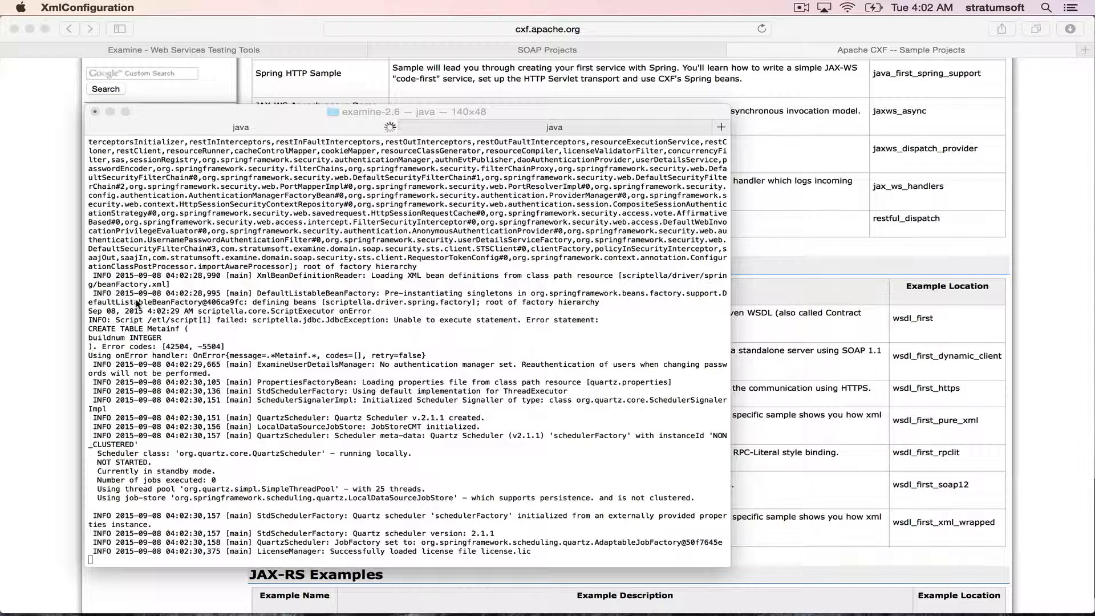
# - Switch to Safari and open the Examine login page at localhost:8080 in a new tab
pyautogui.click(787, 229)
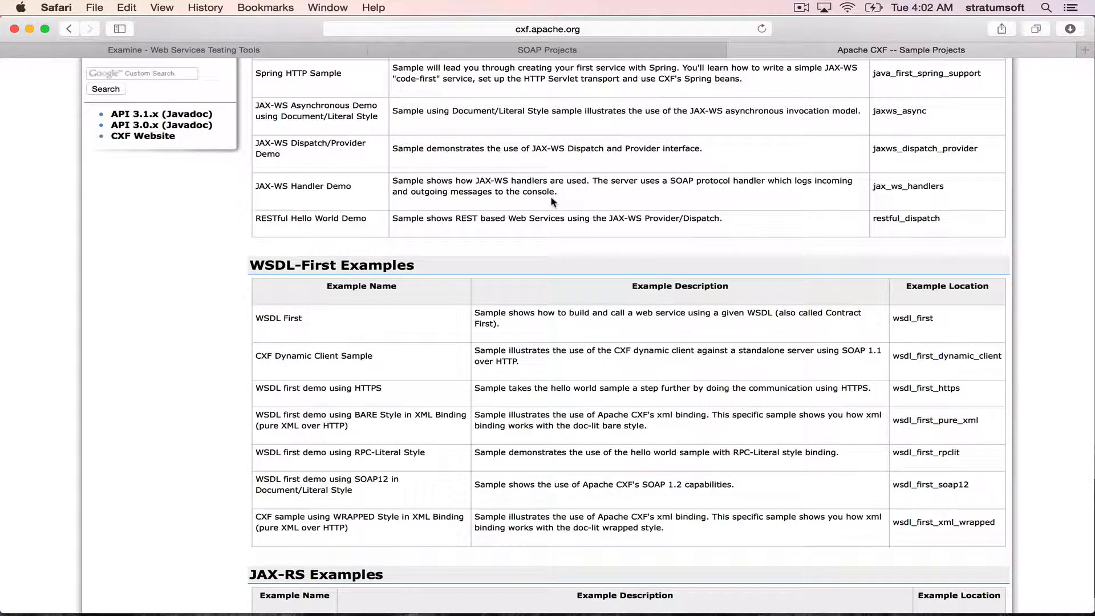
pyautogui.press('super+t')
pyautogui.write('localhost')
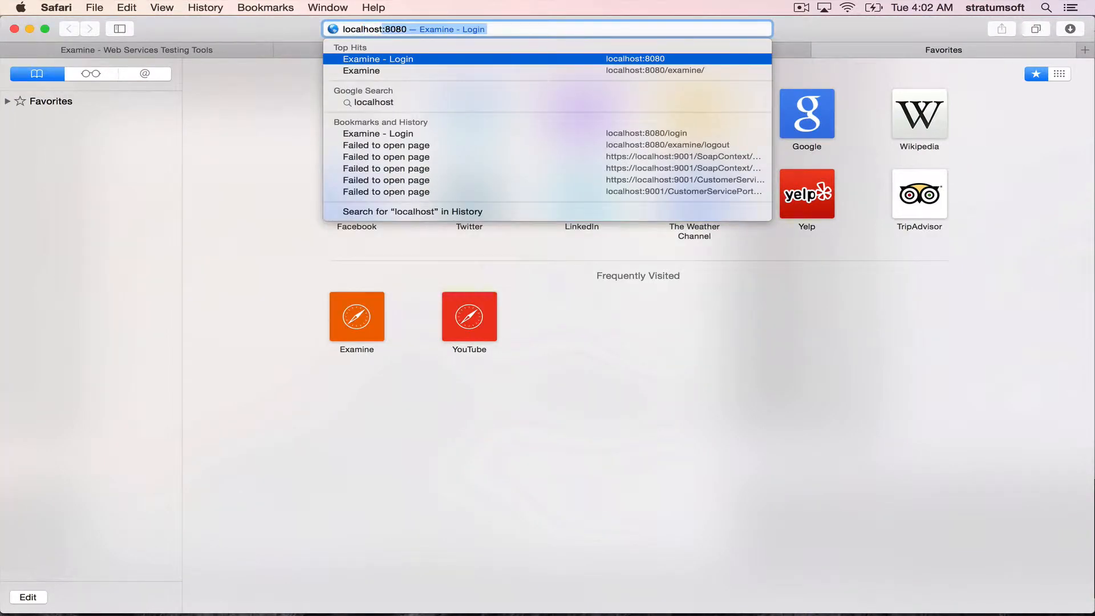
pyautogui.press('Return')
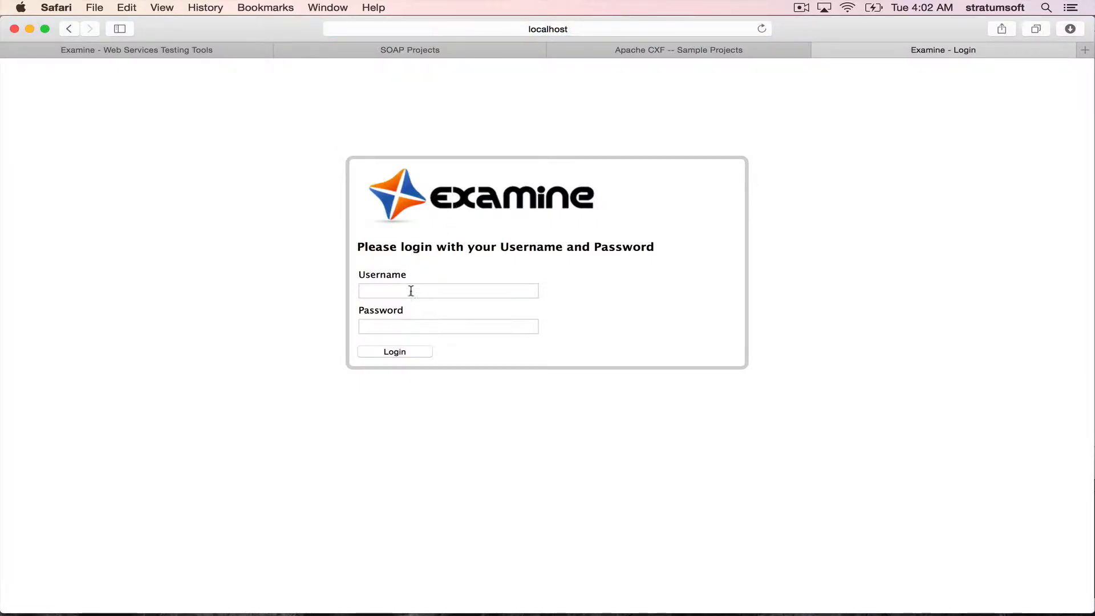
# - Log in to Examine with the username admin and the account password
pyautogui.click(415, 291)
pyautogui.write('admin')
pyautogui.press('Tab')
pyautogui.write('admin')
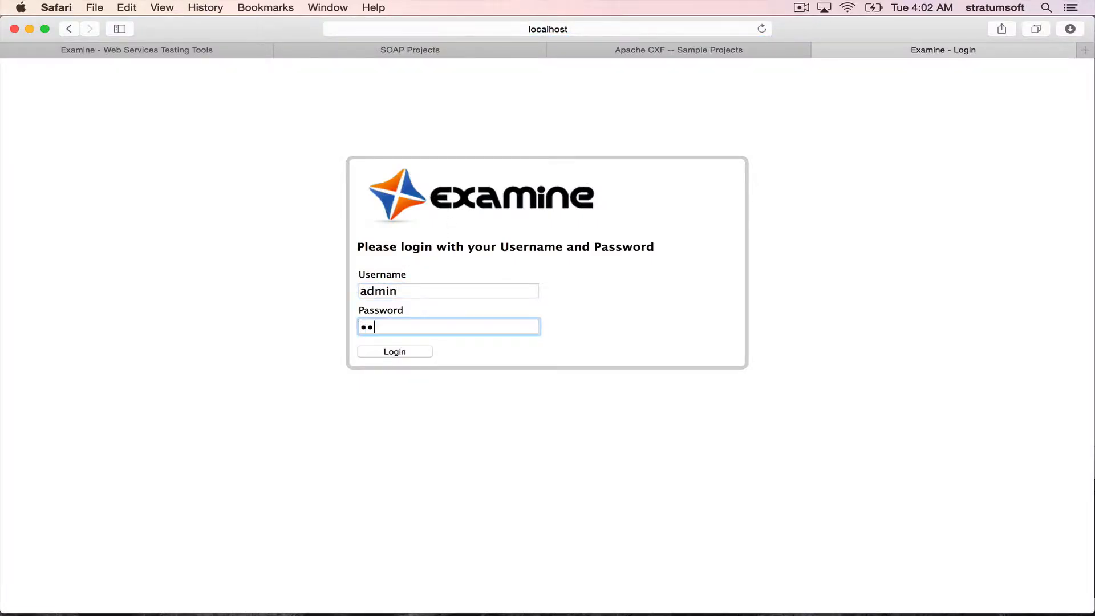
pyautogui.click(395, 352)
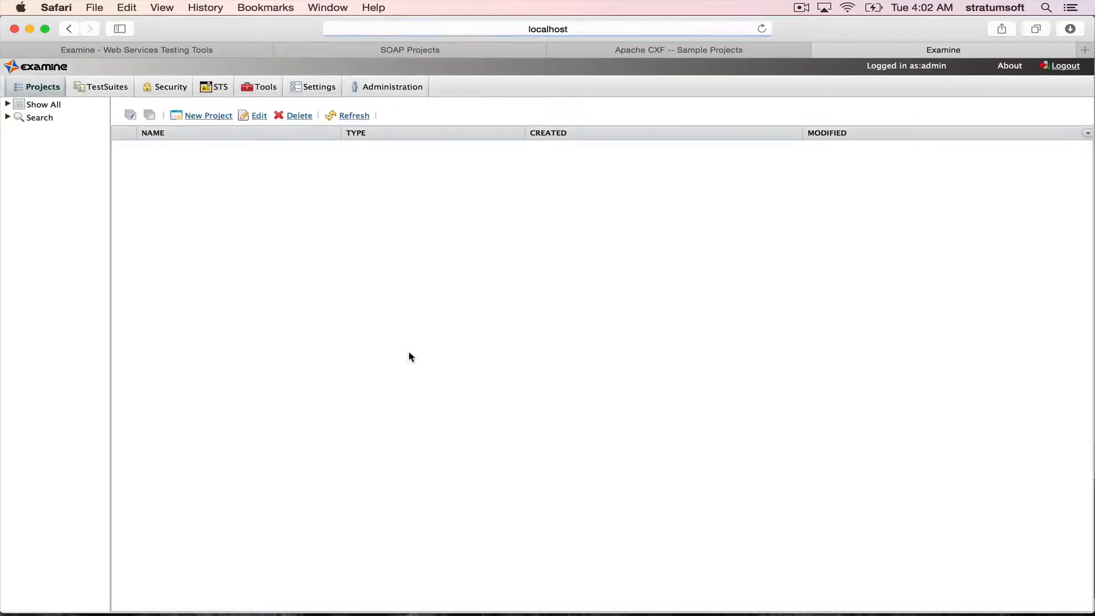
pyautogui.click(207, 117)
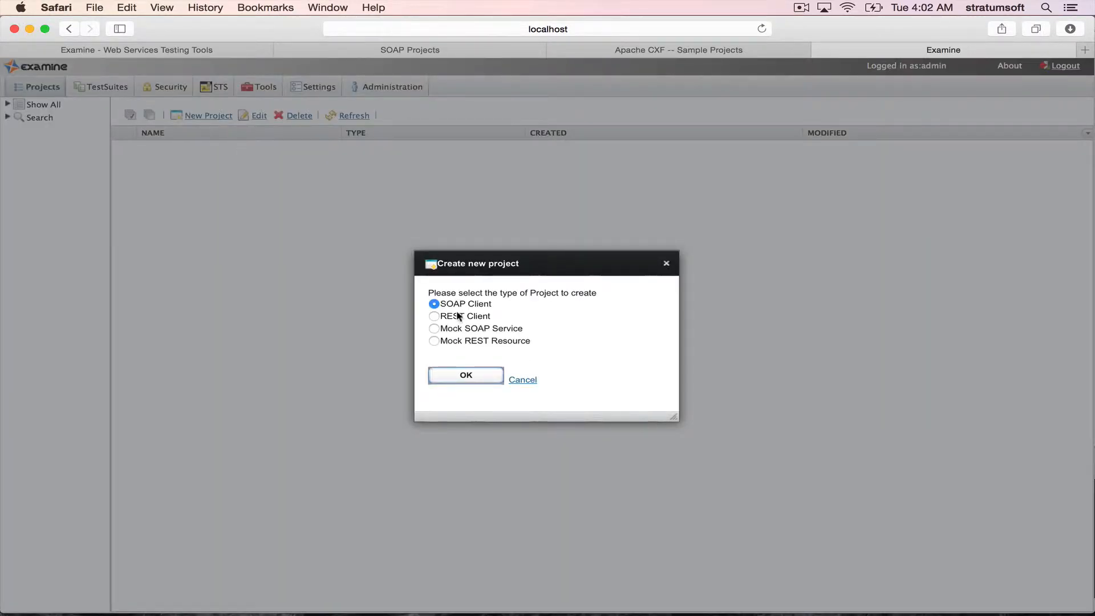
pyautogui.click(478, 377)
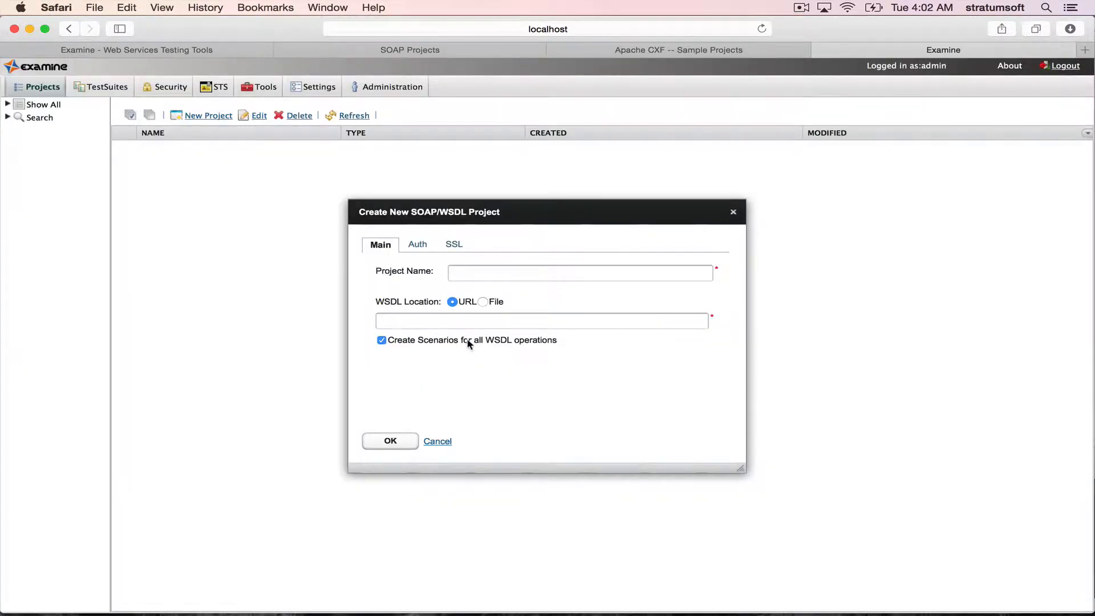
pyautogui.click(478, 321)
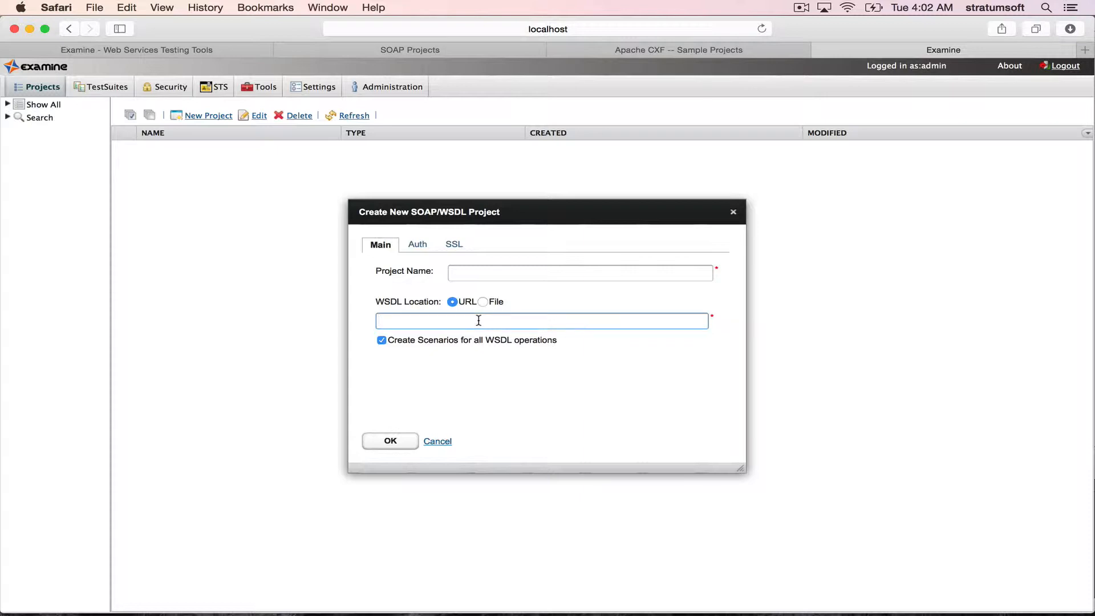
pyautogui.write('http://localhost:9090/CustomerServicePort')
pyautogui.write('?wsdl')
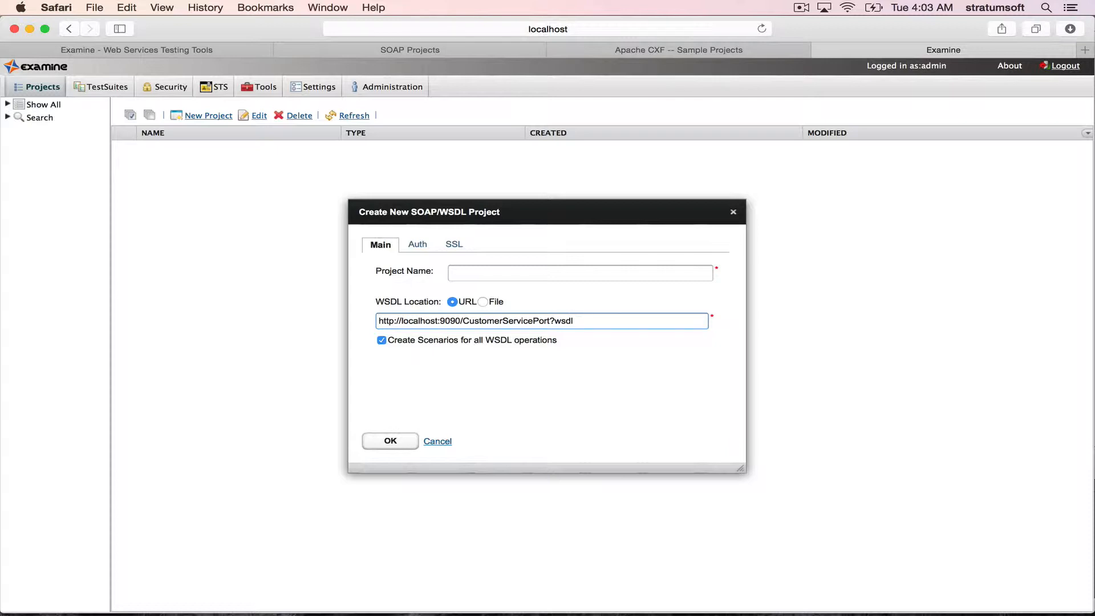
pyautogui.click(484, 274)
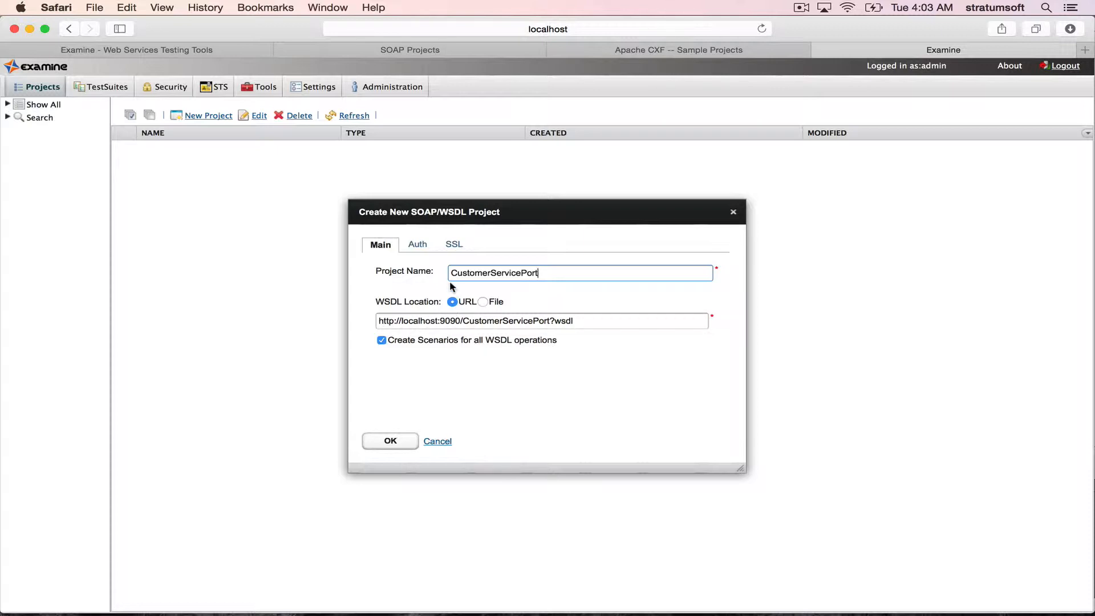
# - Enable HTTP Auth for the new project to review its credential and authentication type options, and disable it again
pyautogui.click(426, 250)
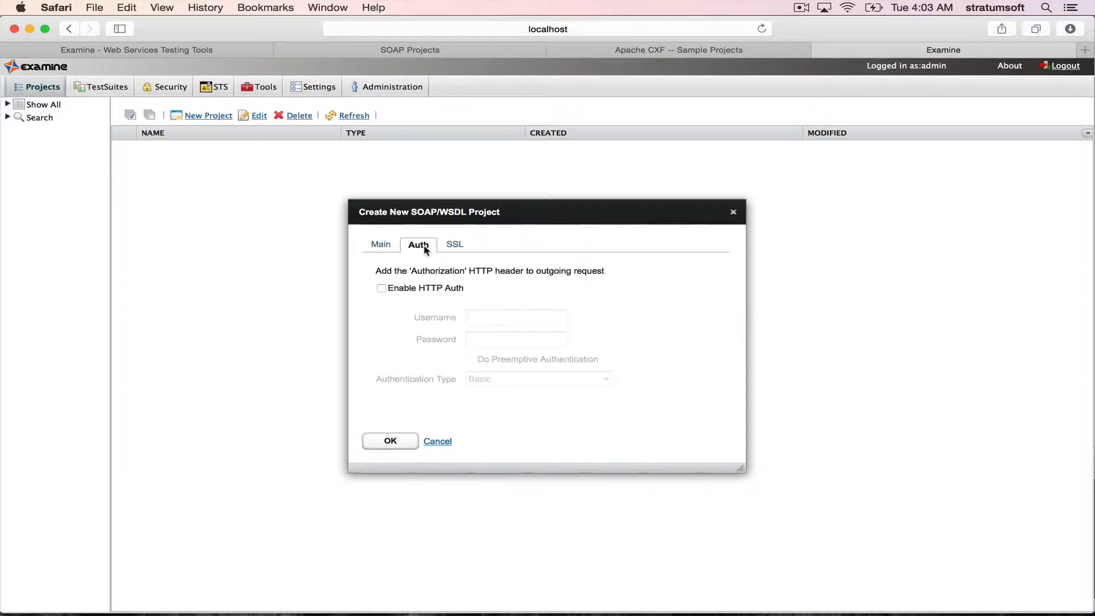
pyautogui.click(443, 289)
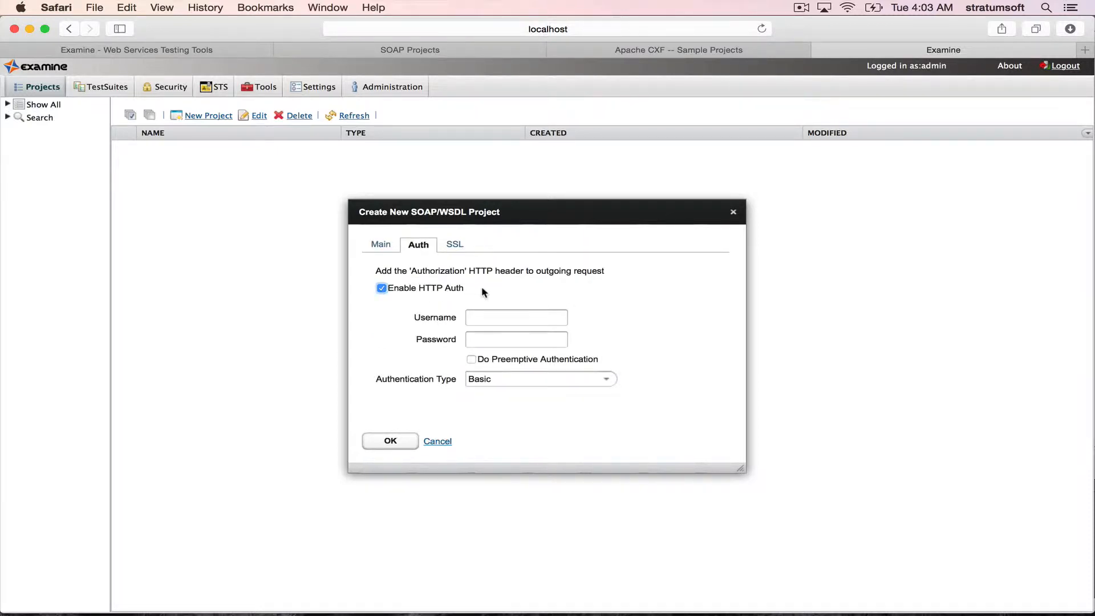
pyautogui.click(606, 378)
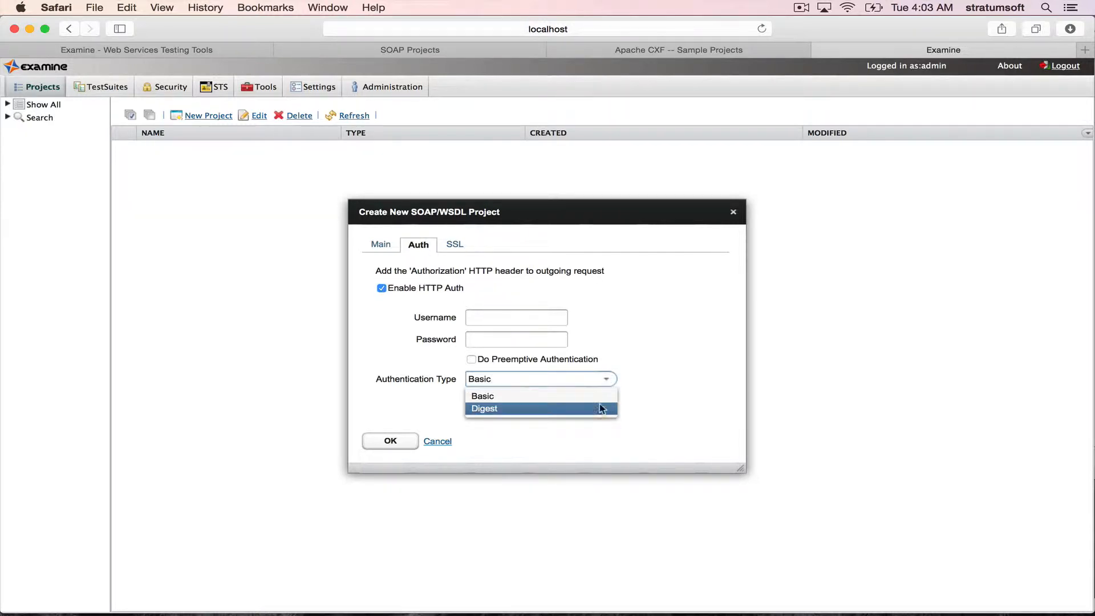
pyautogui.click(632, 387)
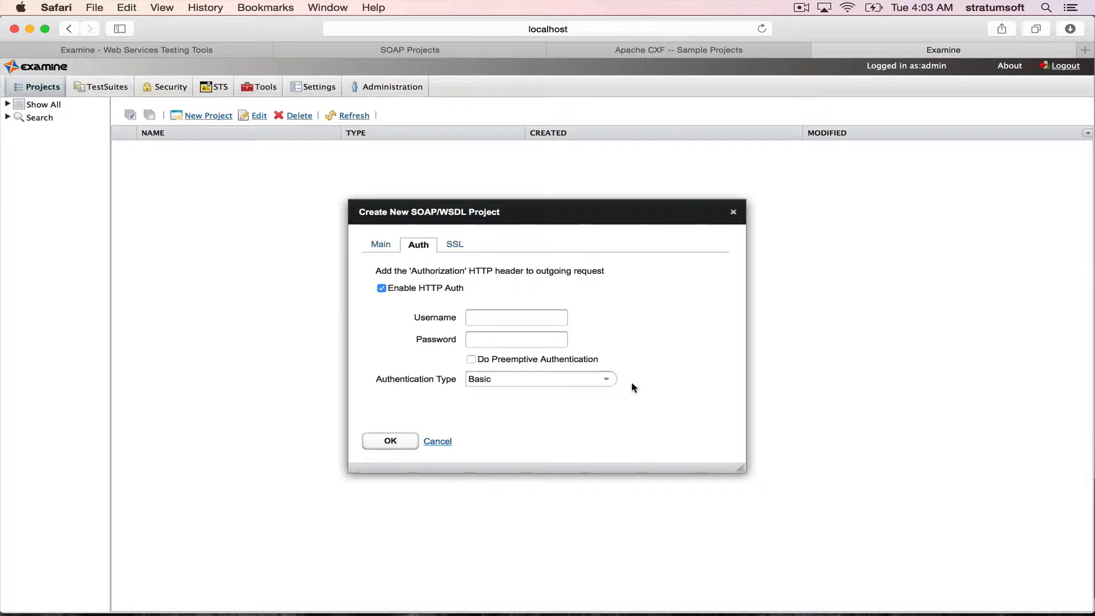
pyautogui.click(425, 290)
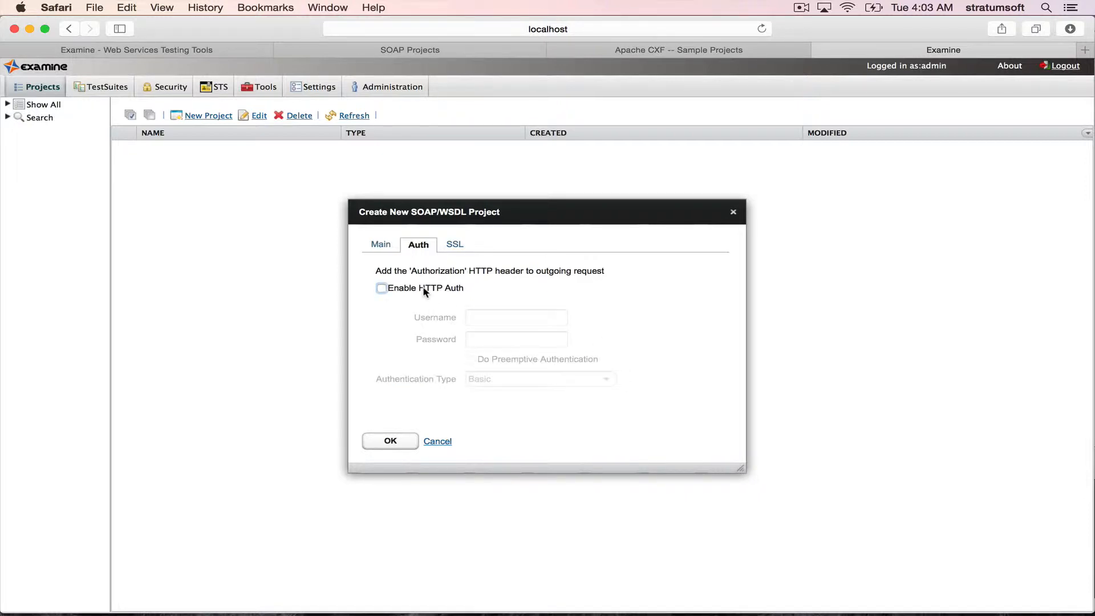
# - Enable SSL for the new project to review its KeyStore, TrustStore and hostname verification options, and disable it again
pyautogui.click(459, 246)
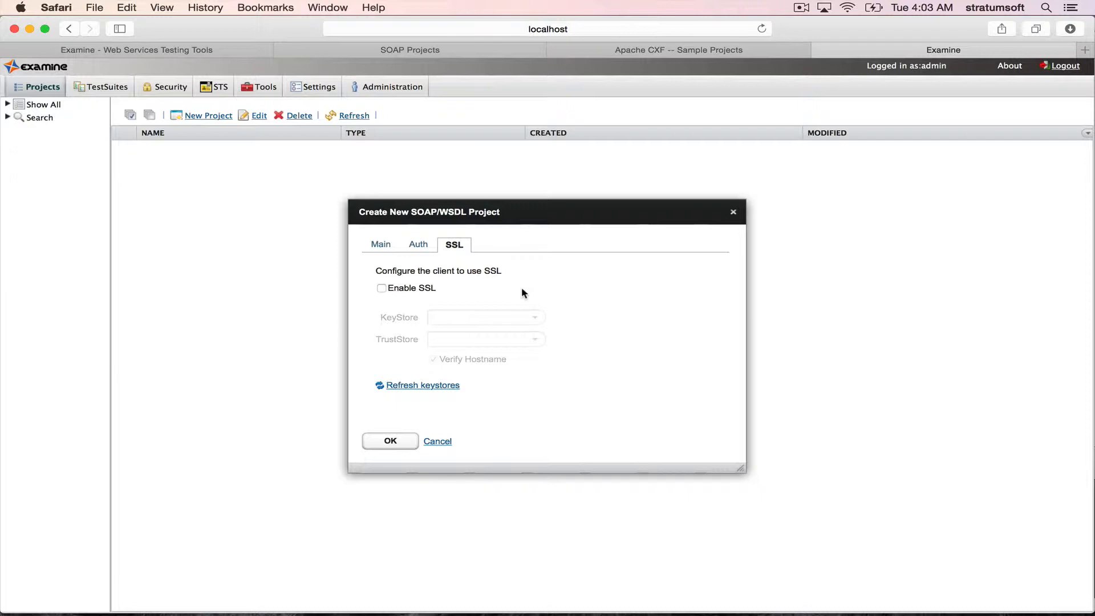
pyautogui.click(429, 290)
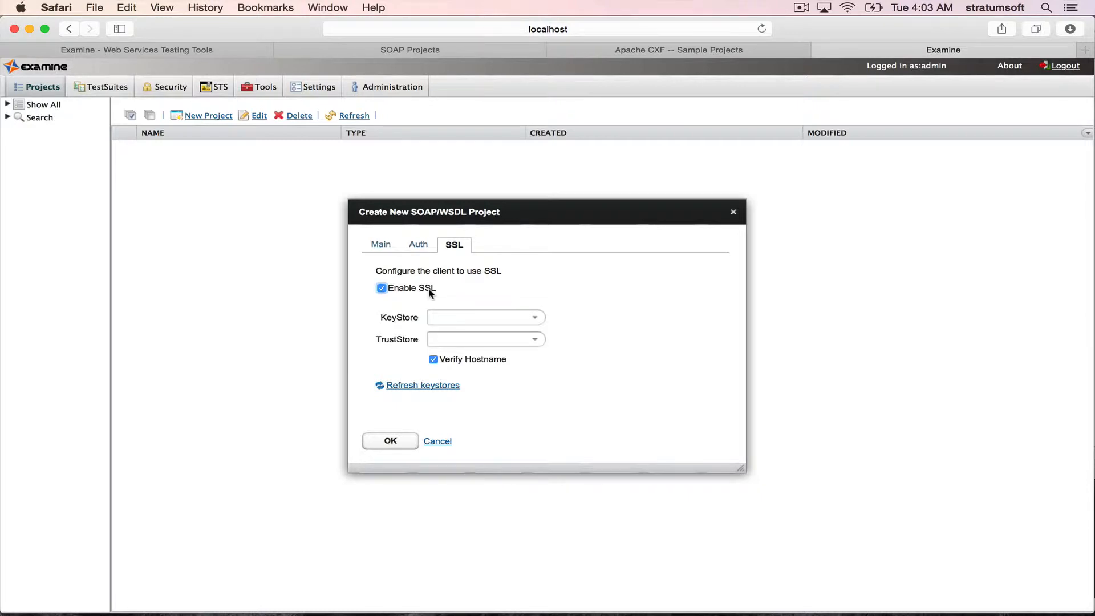
pyautogui.click(429, 289)
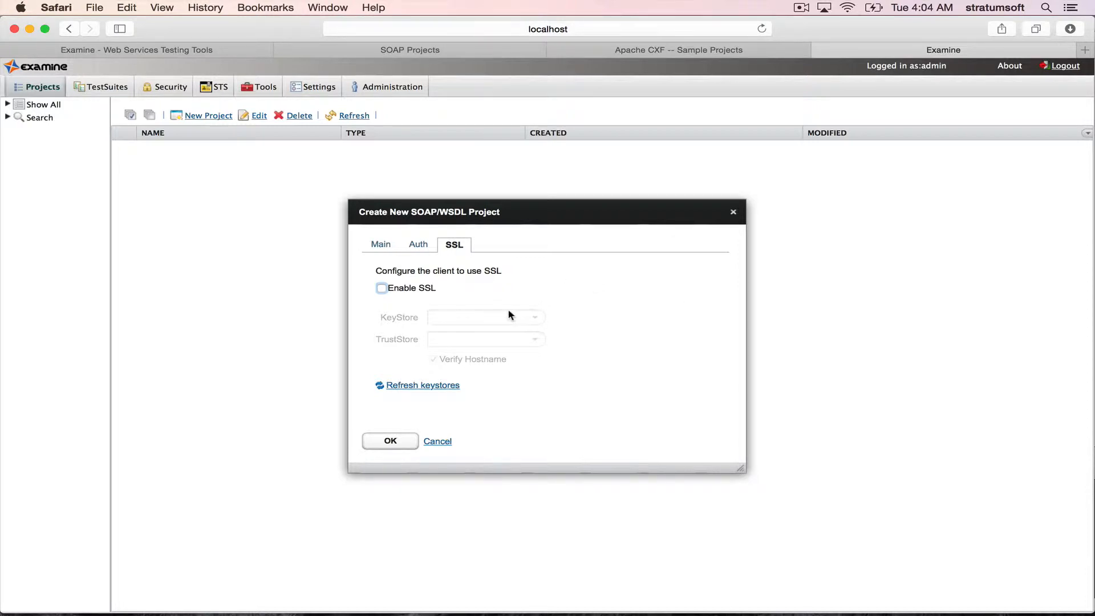
# - Create the CustomerServicePort project with scenarios for all WSDL operations, and widen the WSDL structure area to fit the full names
pyautogui.click(382, 246)
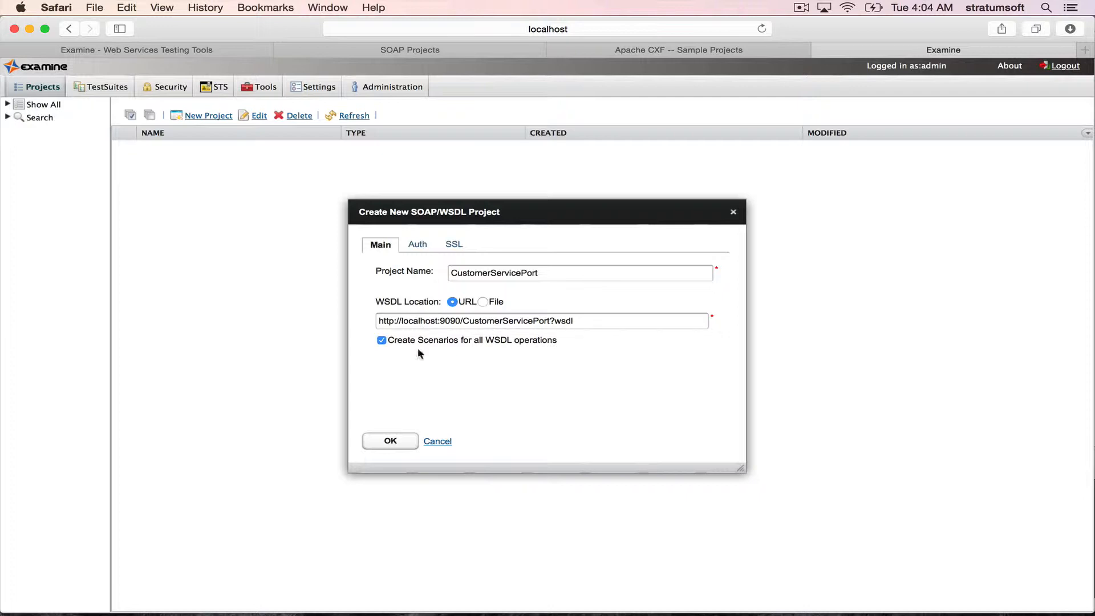
pyautogui.click(390, 441)
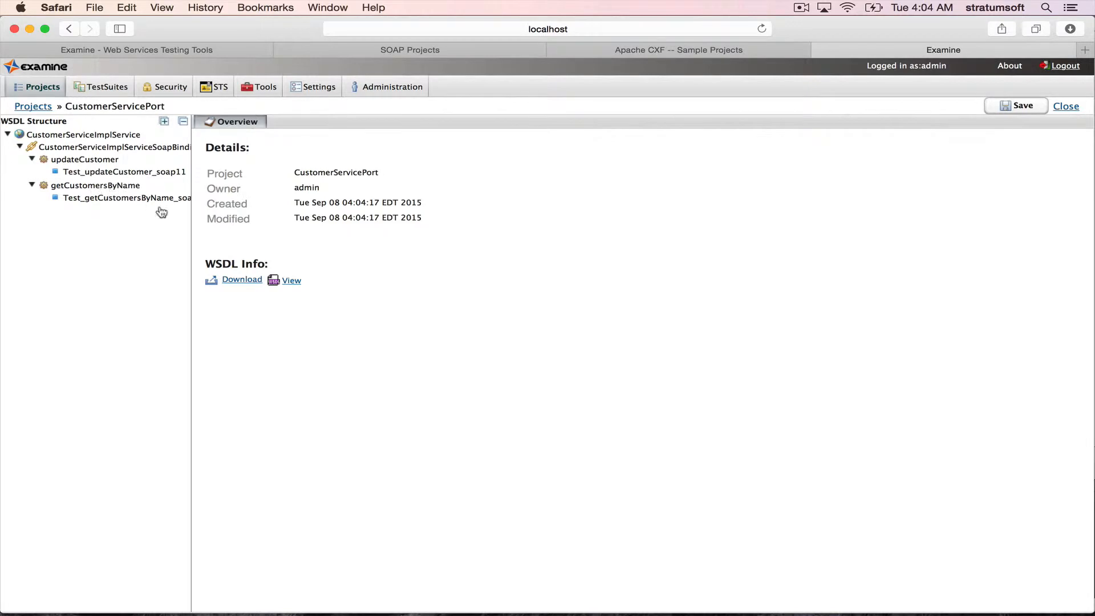
pyautogui.moveTo(191, 300); pyautogui.dragTo(246, 306)
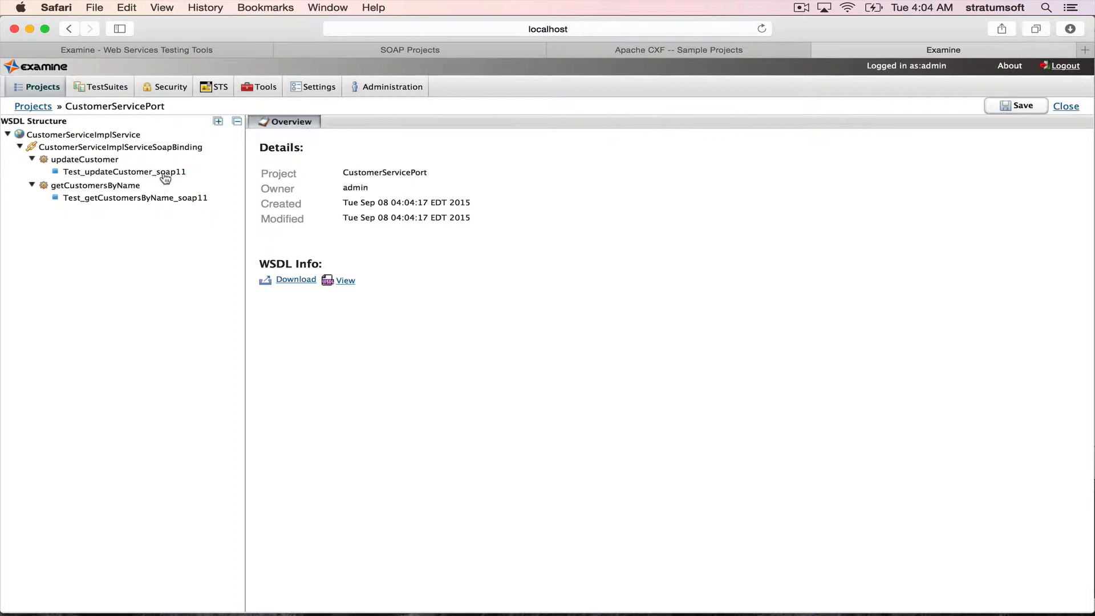
# - Check the scenario creation option offered for the updateCustomer operation without using it, and select CustomerServiceImplService in the WSDL structure
pyautogui.click(104, 163)
pyautogui.rightClick(104, 164)
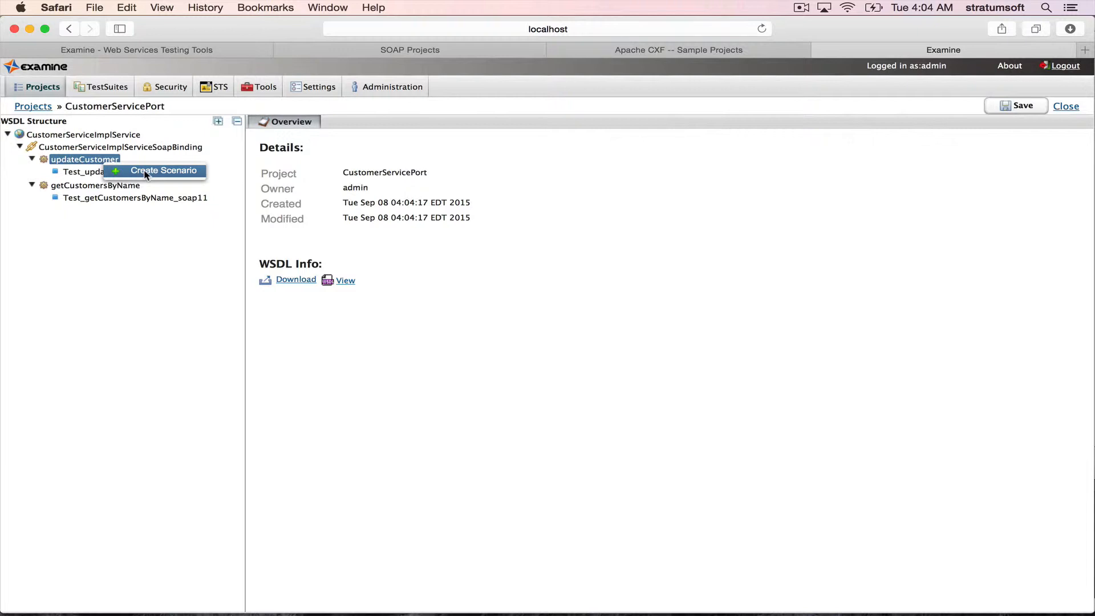
pyautogui.click(143, 212)
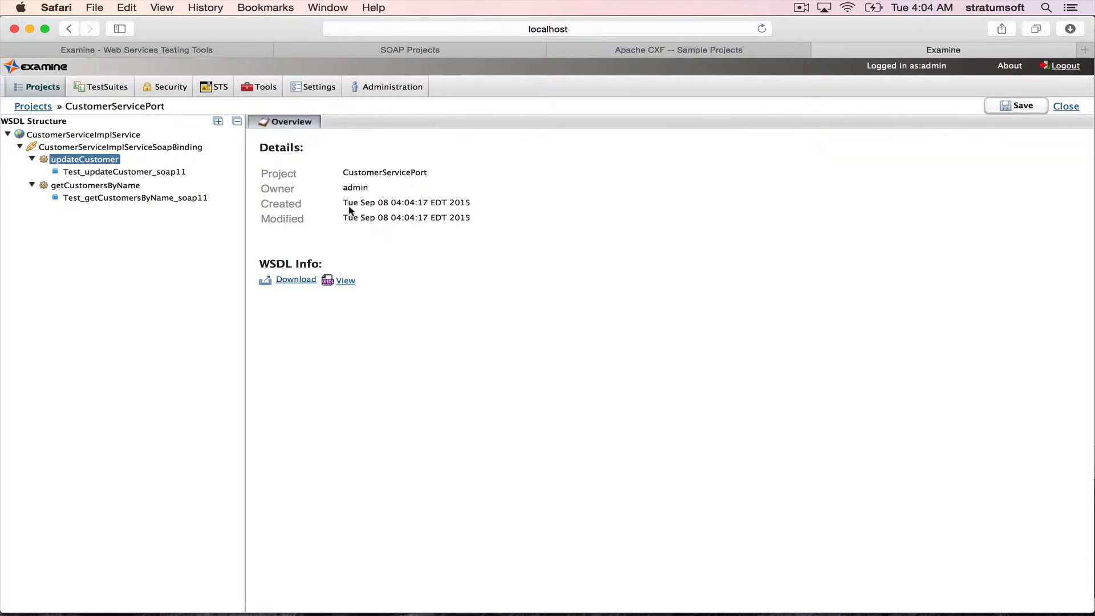
pyautogui.click(107, 136)
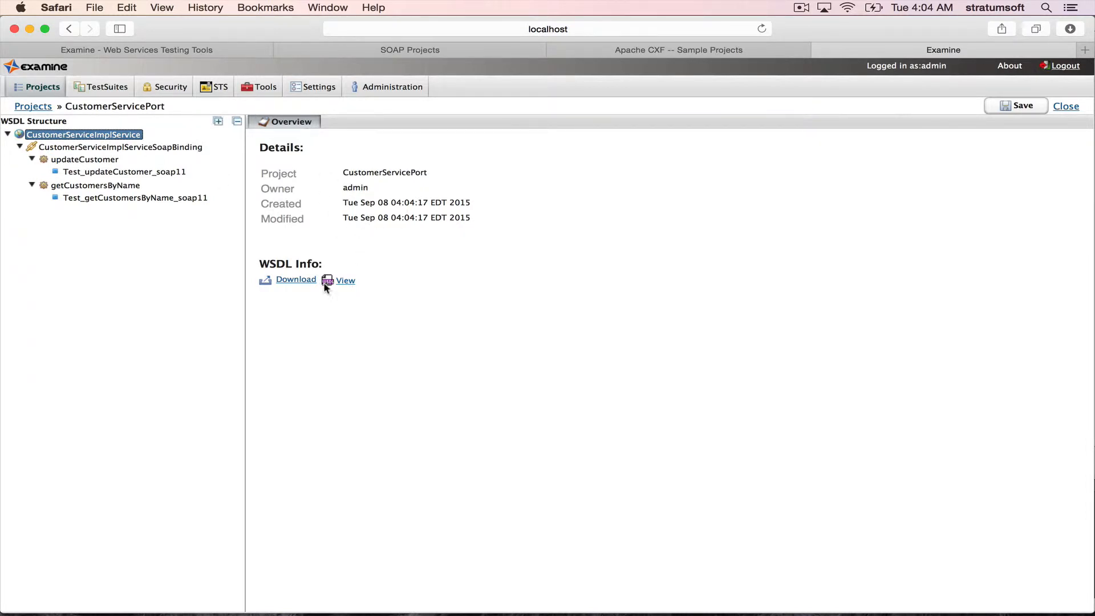
# - View the project's WSDL, examine its definitions as XML and as a tree, and close the WSDL details
pyautogui.click(339, 283)
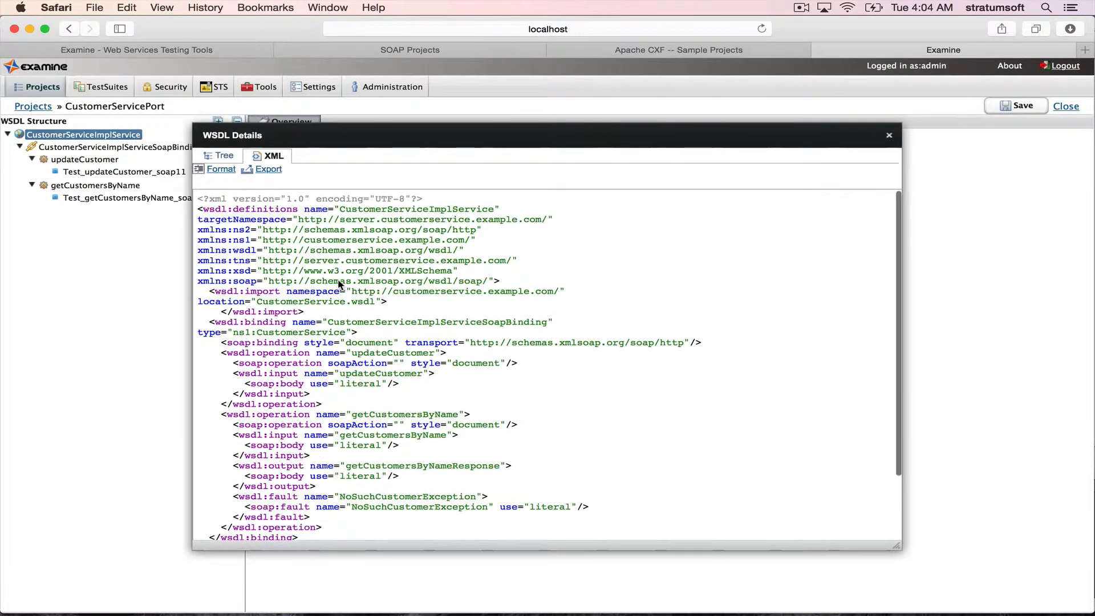
pyautogui.scroll(-3, 422, 425)
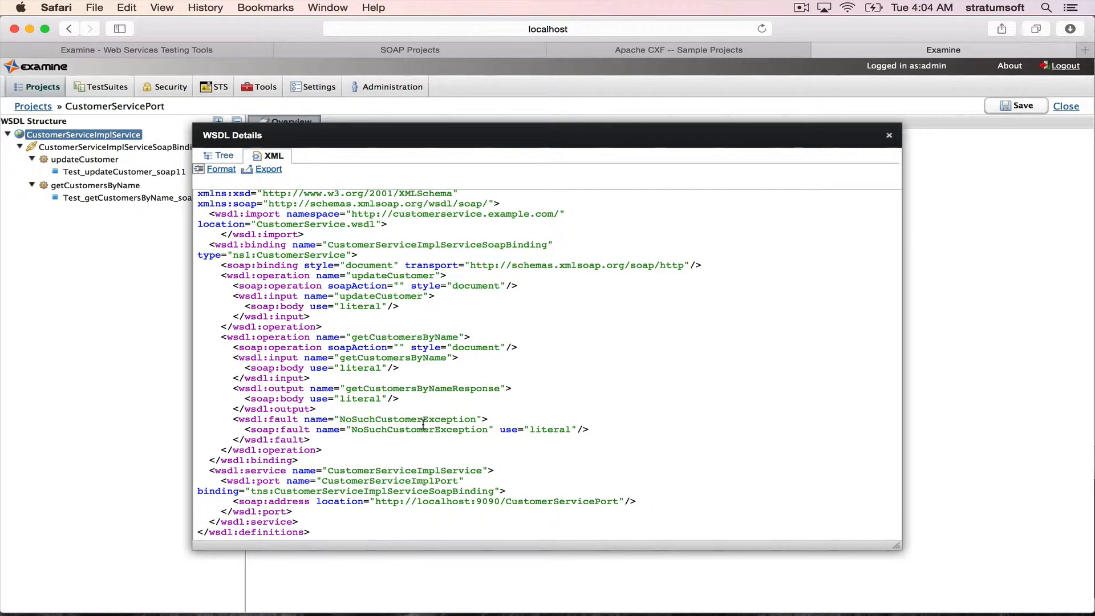
pyautogui.scroll(3, 328, 293)
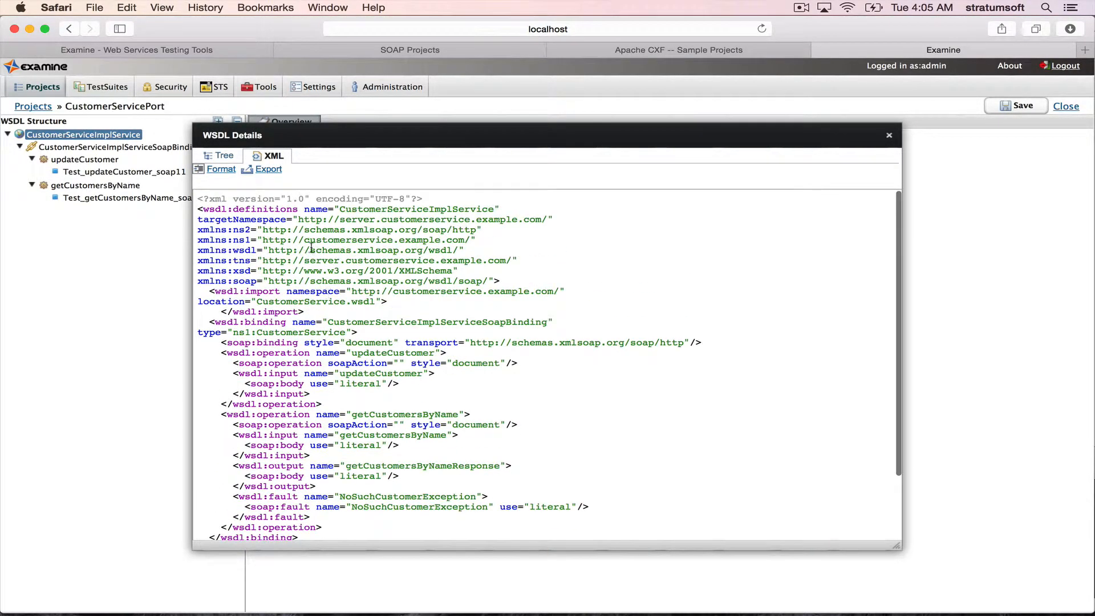
pyautogui.click(221, 156)
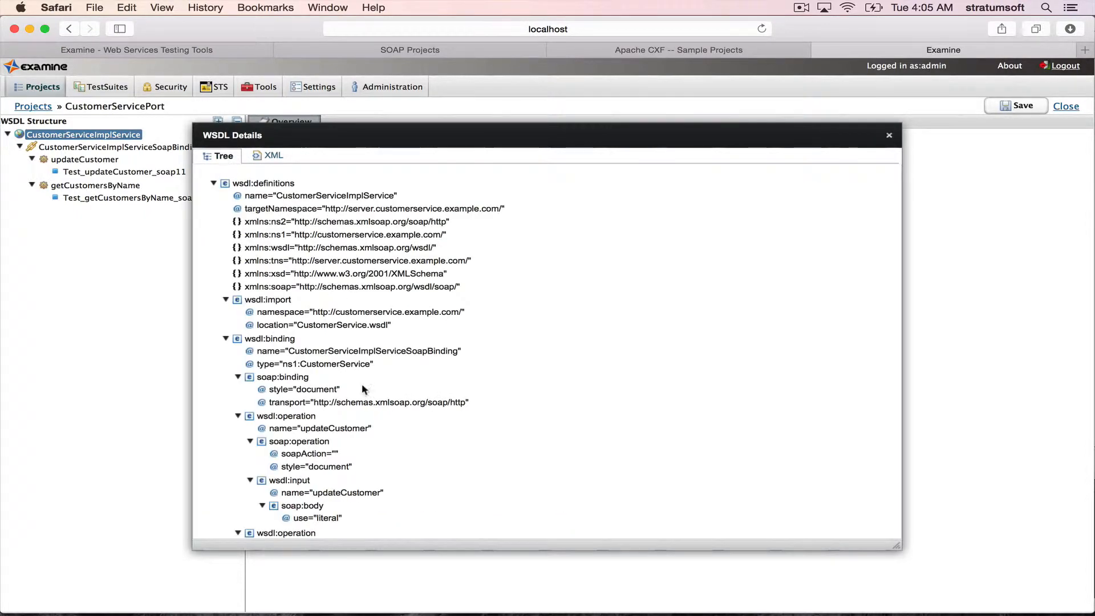
pyautogui.scroll(-10, 362, 394)
pyautogui.scroll(9, 373, 415)
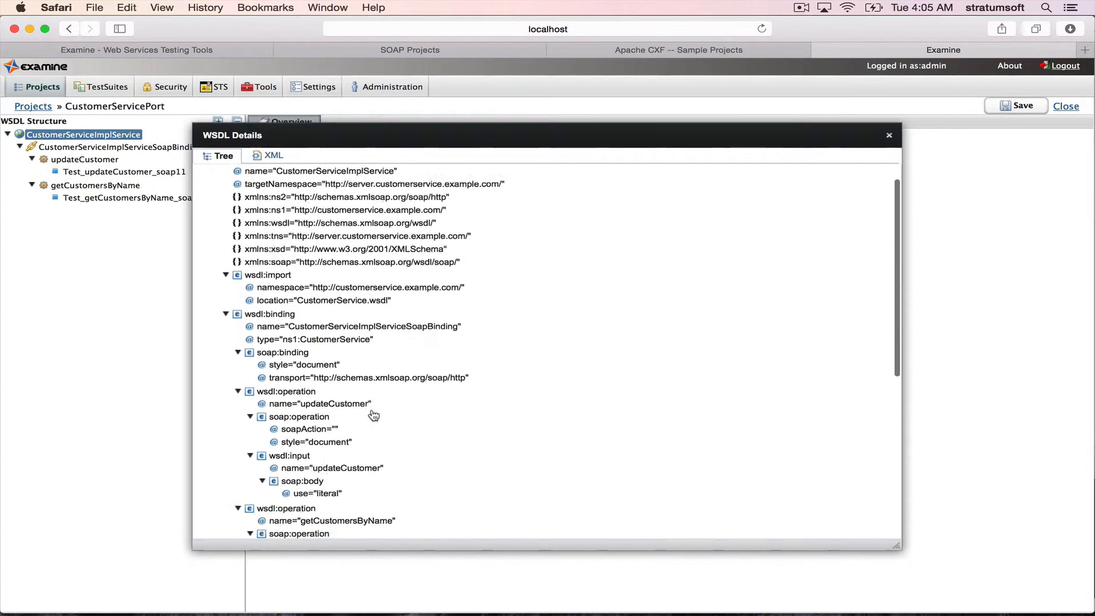
pyautogui.scroll(1, 373, 415)
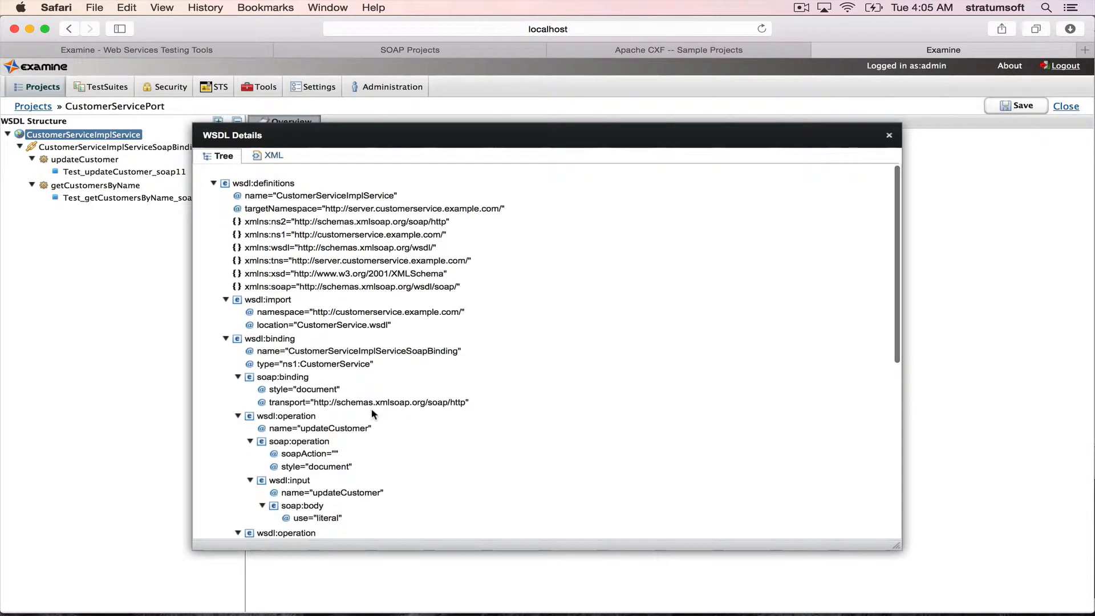
pyautogui.click(278, 158)
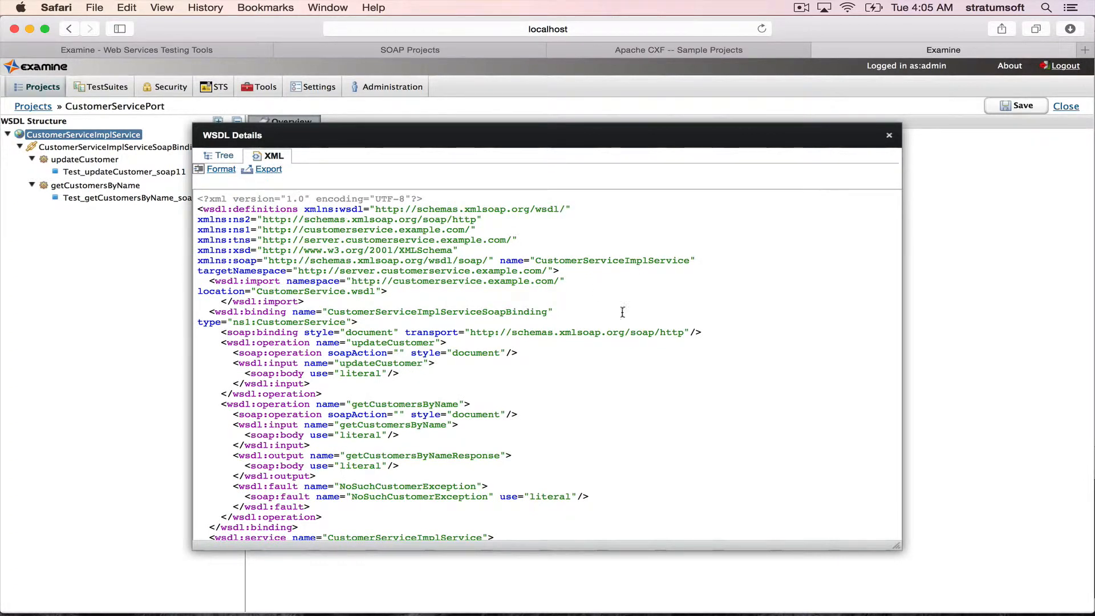
pyautogui.click(888, 136)
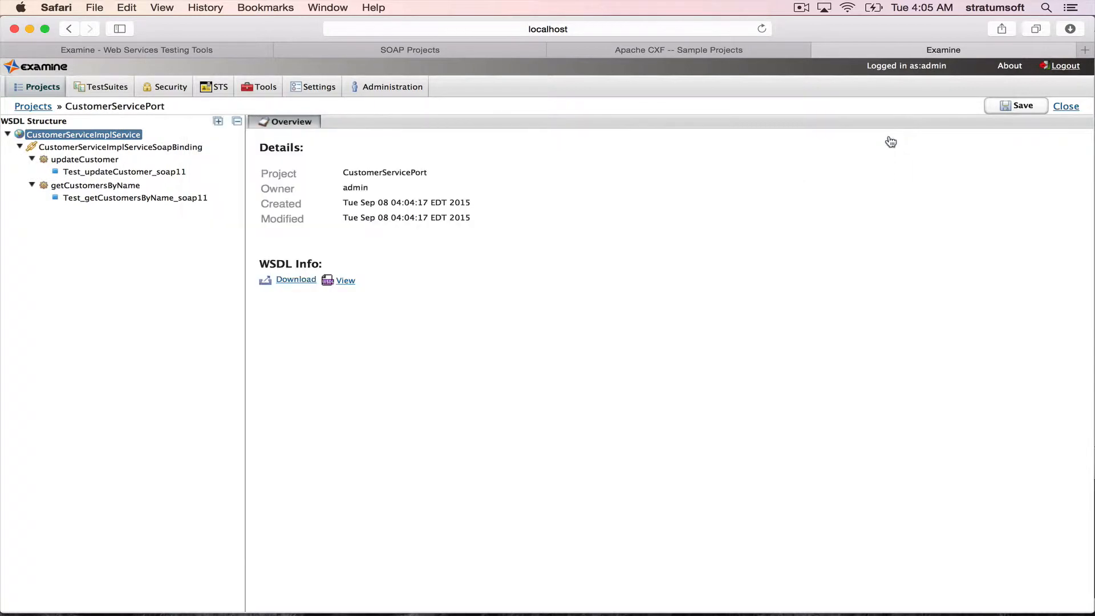
# - Open the Test_updateCustomer_soap11 request, format its SOAP envelope XML, and highlight the updateCustomer element to inspect it
pyautogui.click(128, 172)
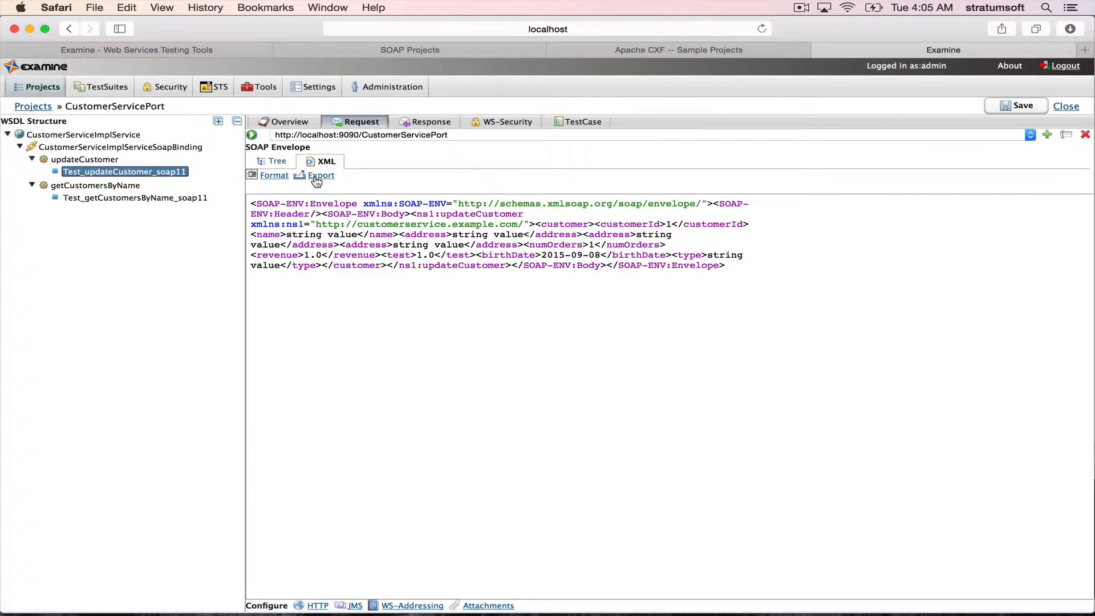
pyautogui.click(274, 175)
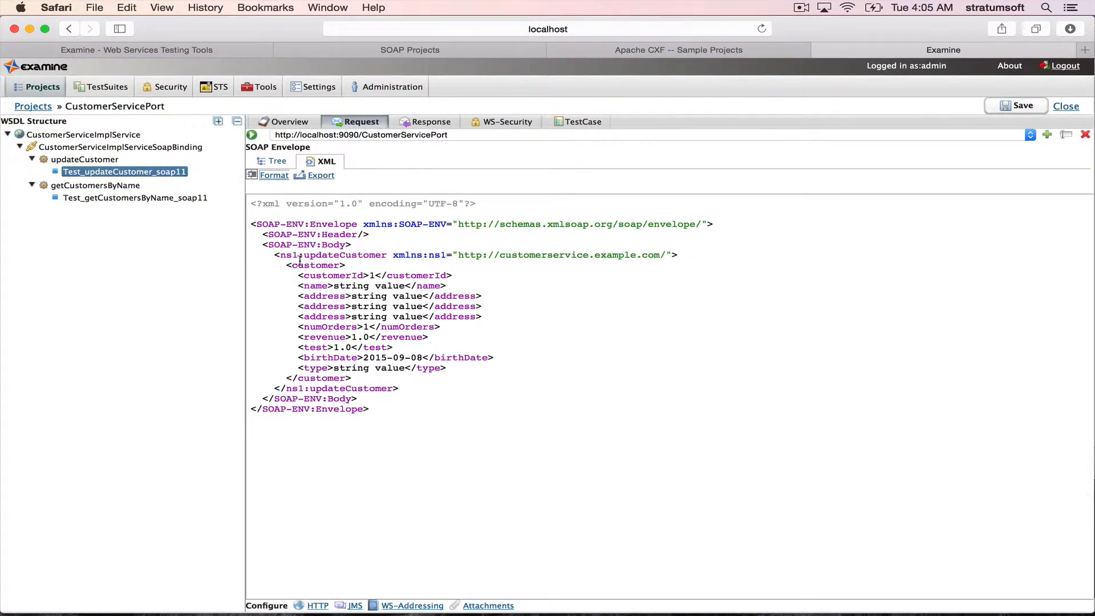
pyautogui.moveTo(268, 255); pyautogui.dragTo(414, 388)
pyautogui.click(424, 387)
# - Review the dialogs for adding and editing the request's endpoint address, cancelling both
pyautogui.click(1047, 135)
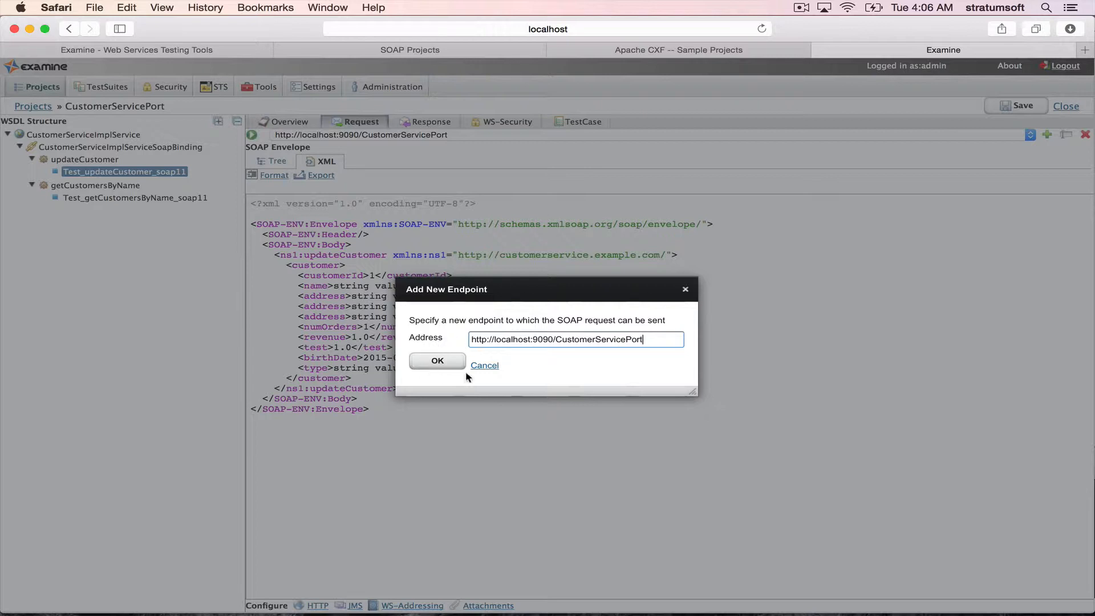
pyautogui.click(484, 366)
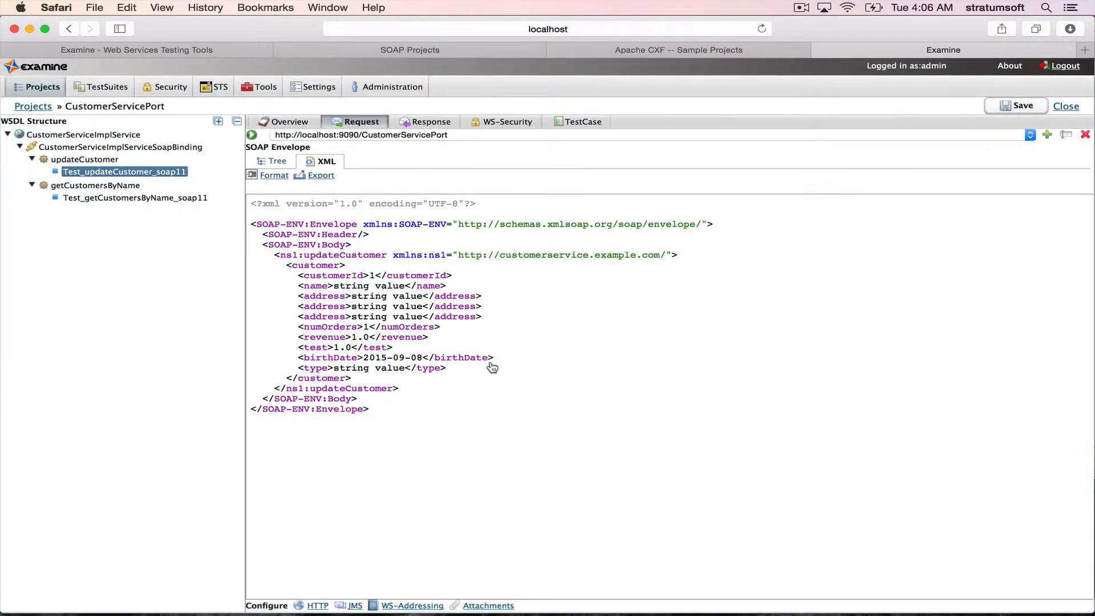
pyautogui.click(1066, 137)
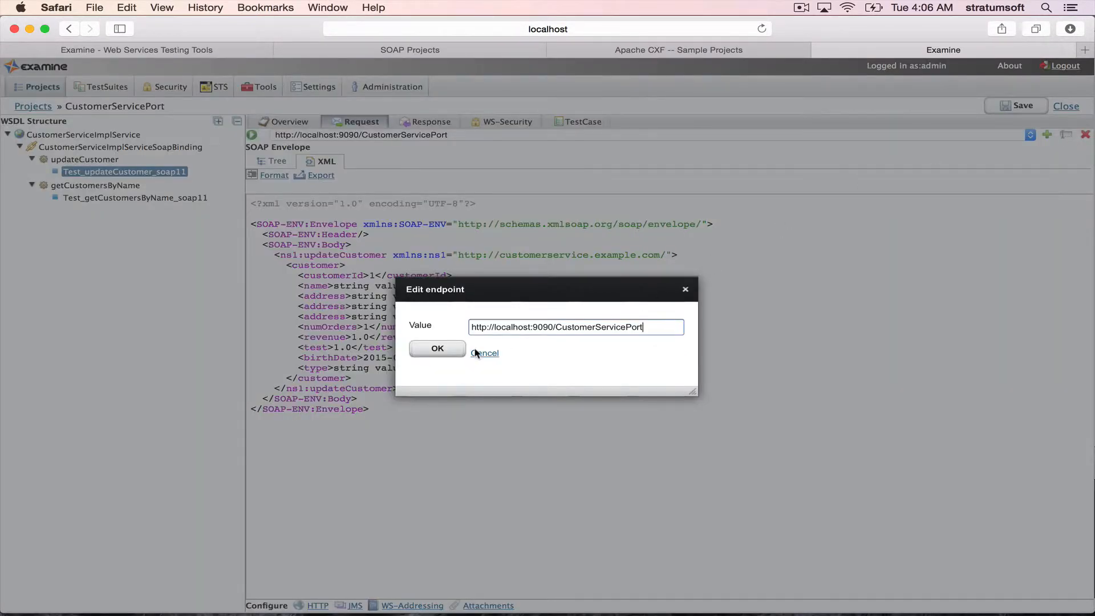
pyautogui.click(489, 353)
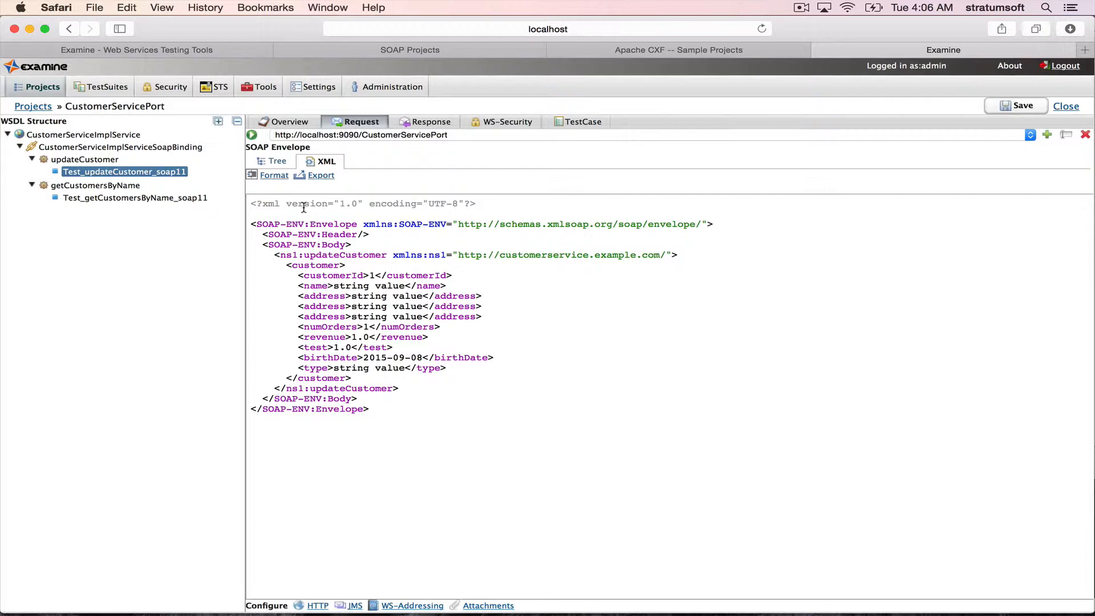
# - Switch to Terminal and check the inbound messages logged by the wsdl_first server
pyautogui.press('super+Tab')
pyautogui.press('super+Tab')
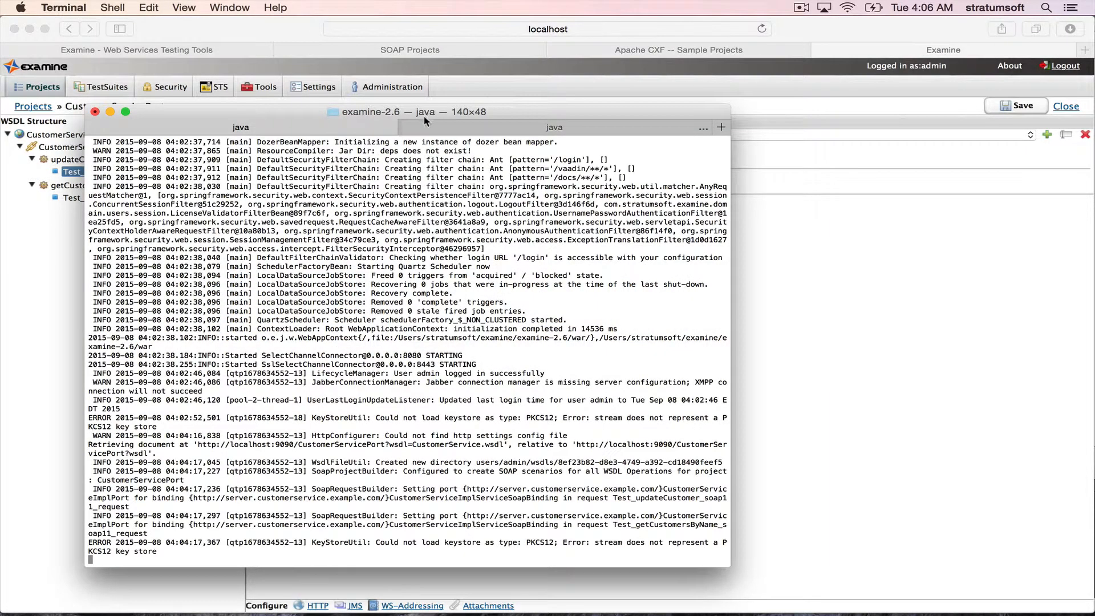
pyautogui.click(478, 129)
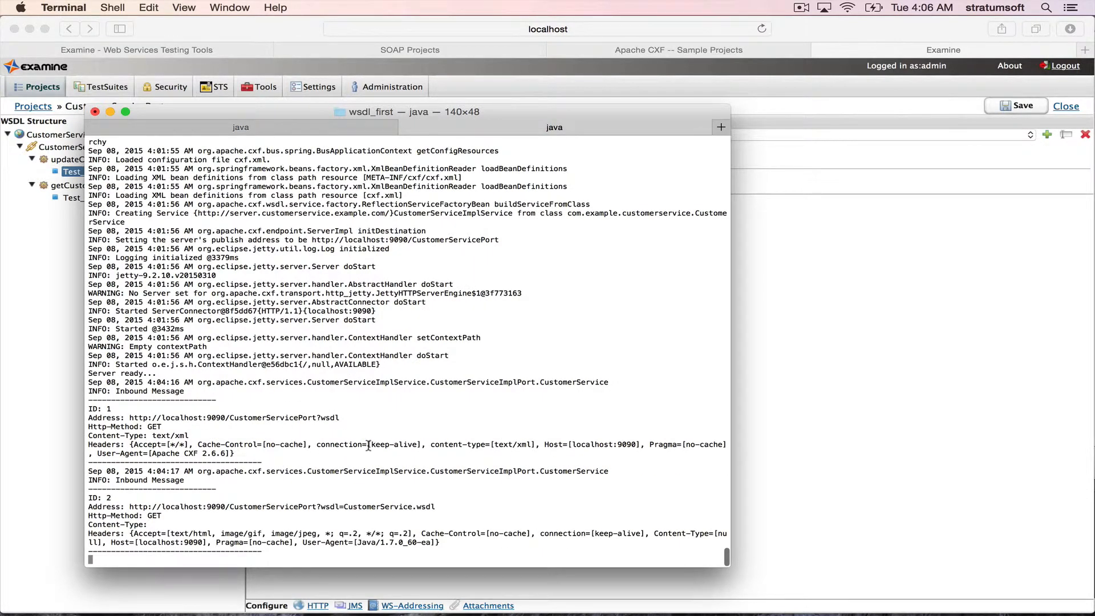
pyautogui.press('super+Tab')
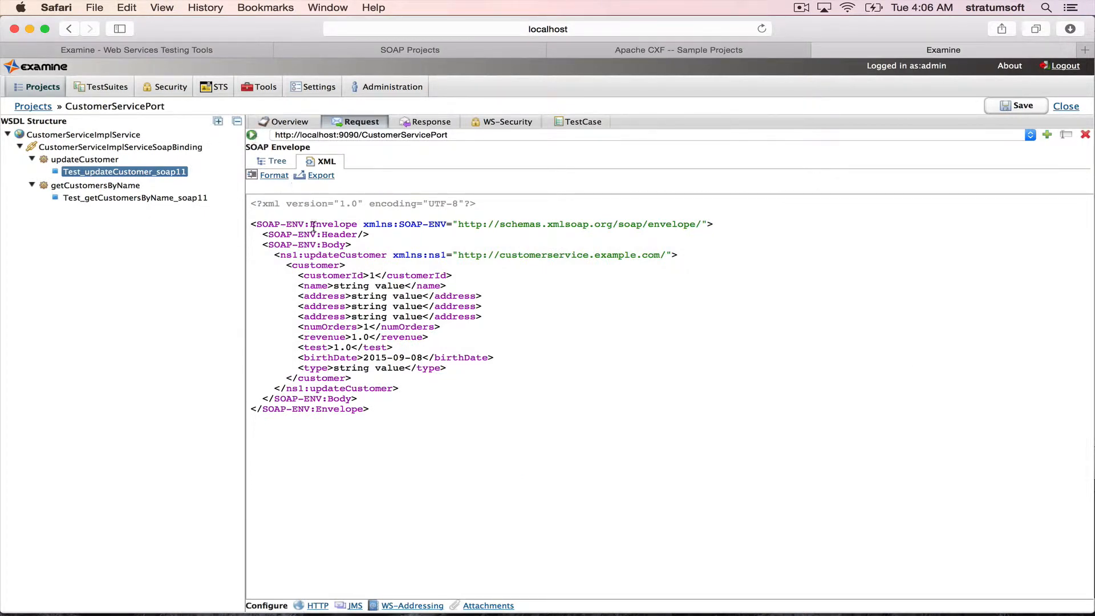
pyautogui.click(252, 136)
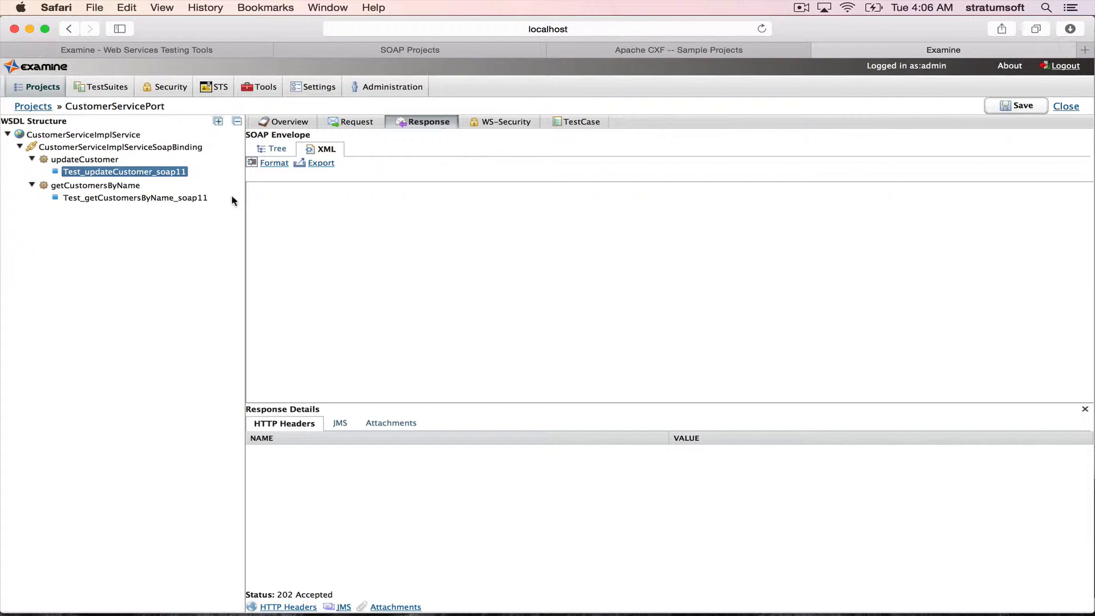
# - Format the Test_getCustomersByName_soap11 request XML and try to send it, expanding the details of the resulting error
pyautogui.click(154, 201)
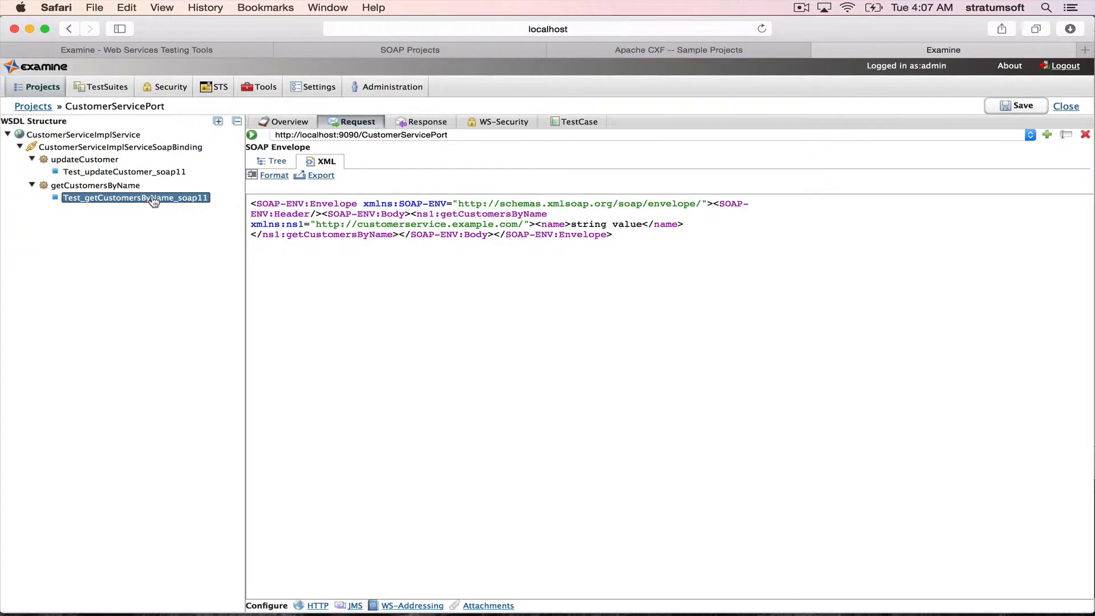
pyautogui.click(278, 177)
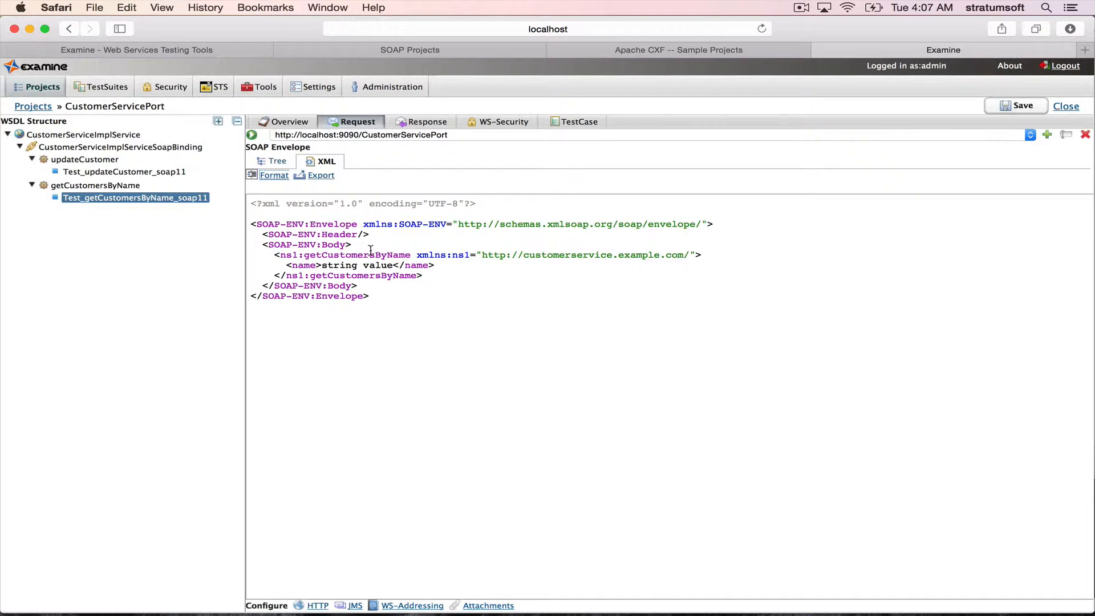
pyautogui.click(253, 137)
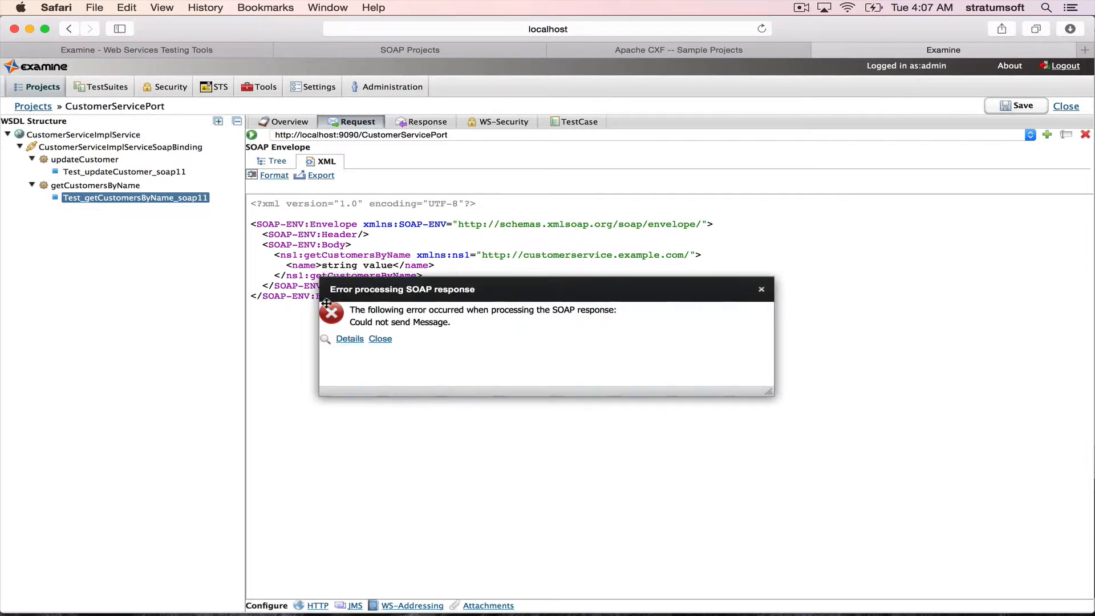
pyautogui.click(349, 340)
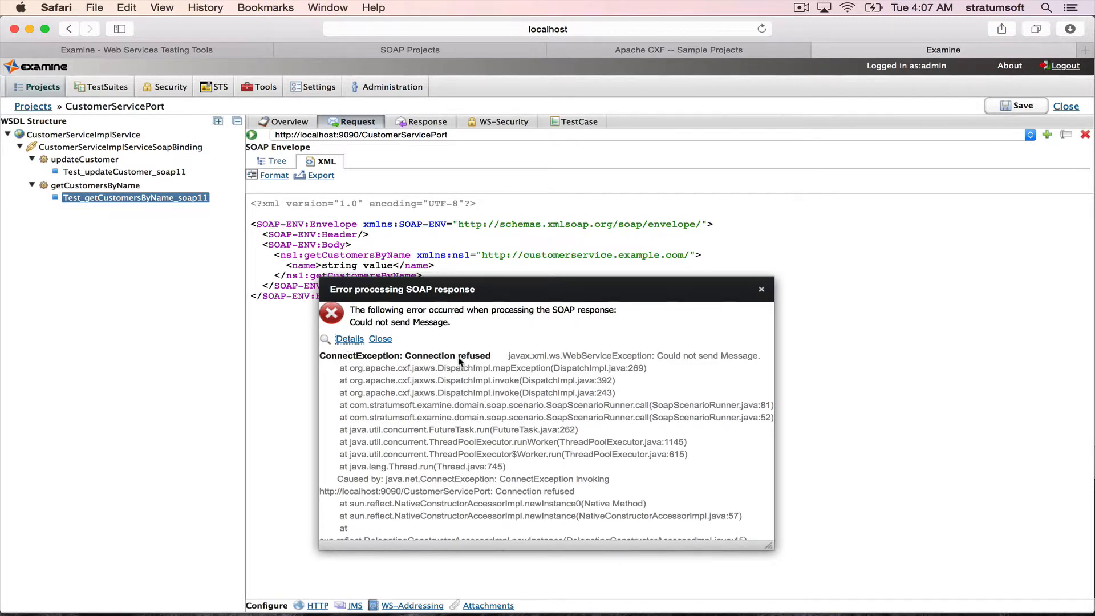
# - Restart the wsdl_first server in Terminal by rerunning its last command, and return to Safari to dismiss the SOAP response error
pyautogui.press('super+Tab')
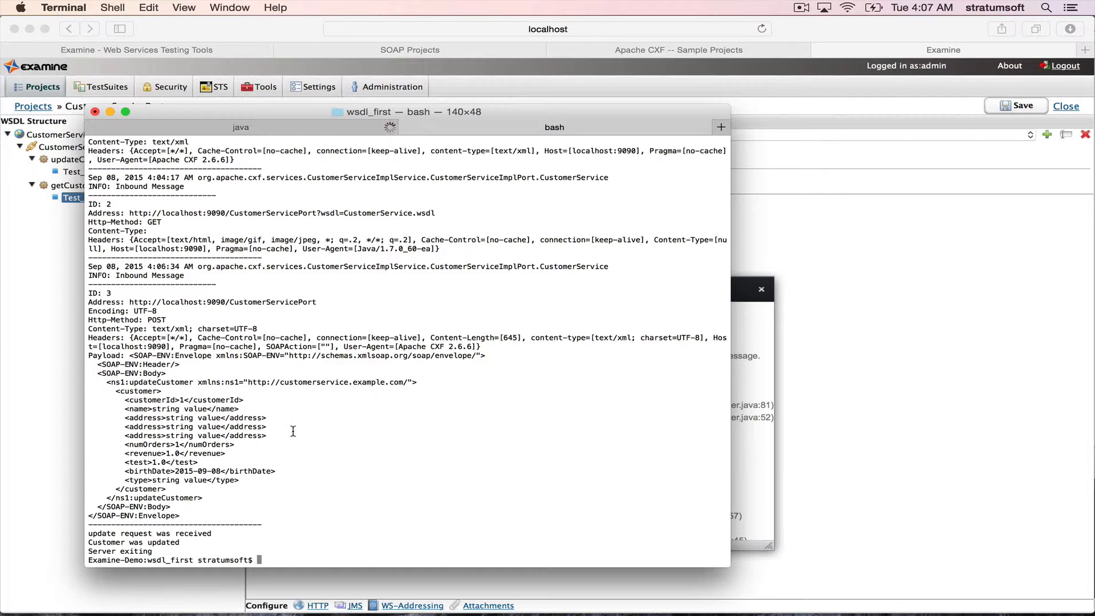
pyautogui.press('Up')
pyautogui.press('Return')
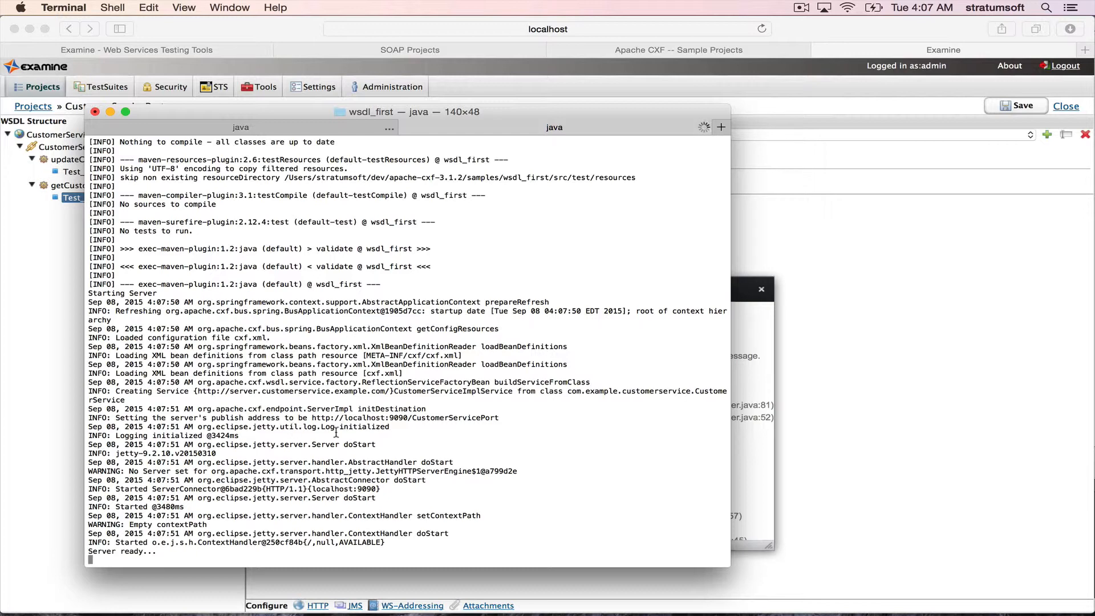
pyautogui.press('super+Tab')
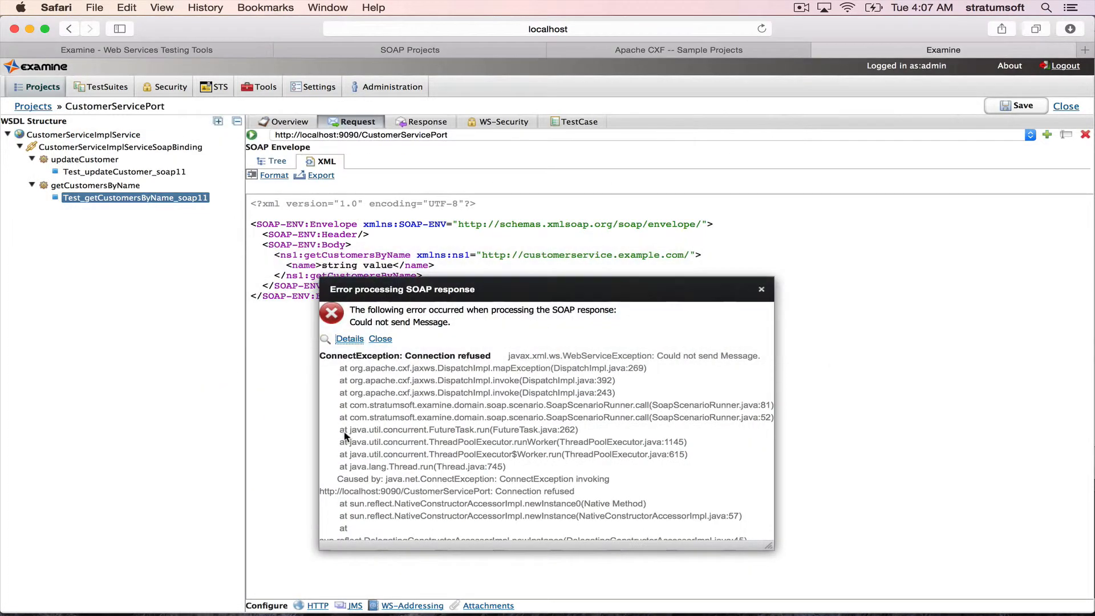
pyautogui.click(380, 339)
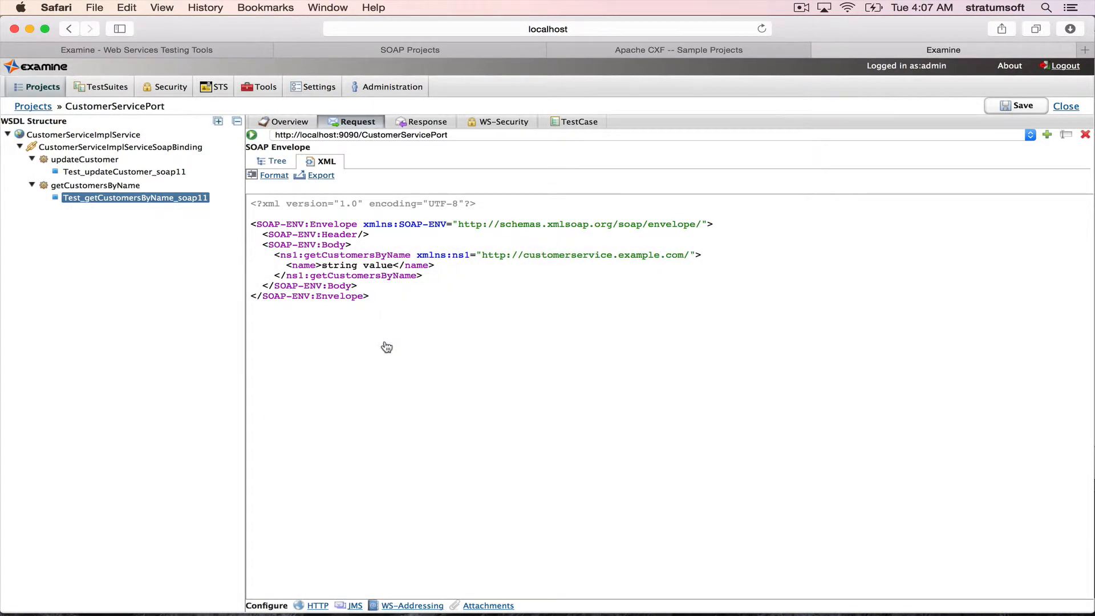
pyautogui.click(251, 135)
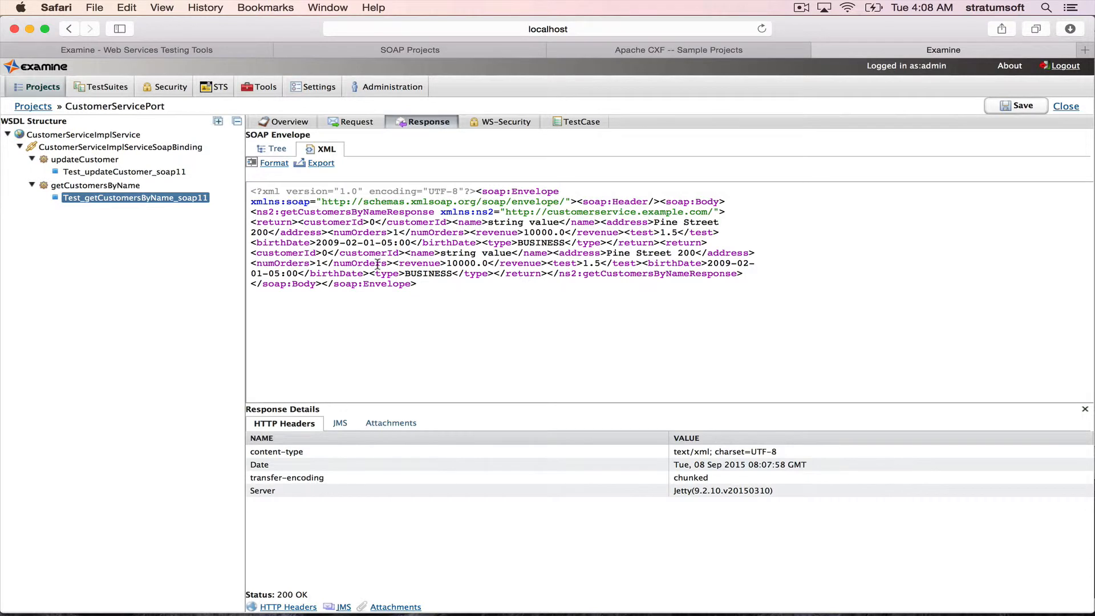
pyautogui.click(283, 166)
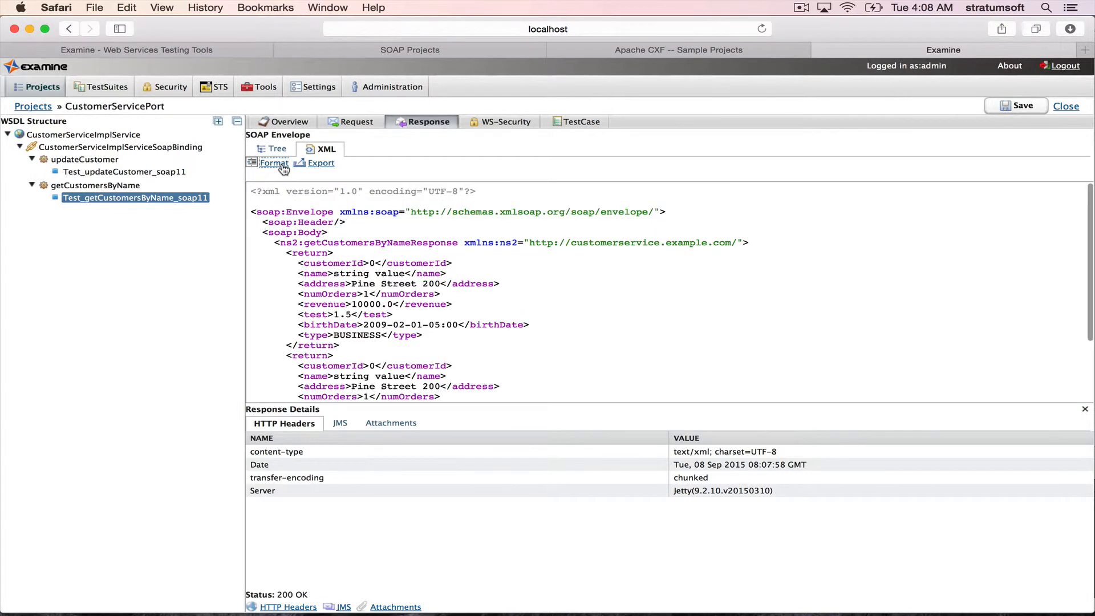
pyautogui.scroll(-3, 418, 337)
pyautogui.scroll(-2, 419, 336)
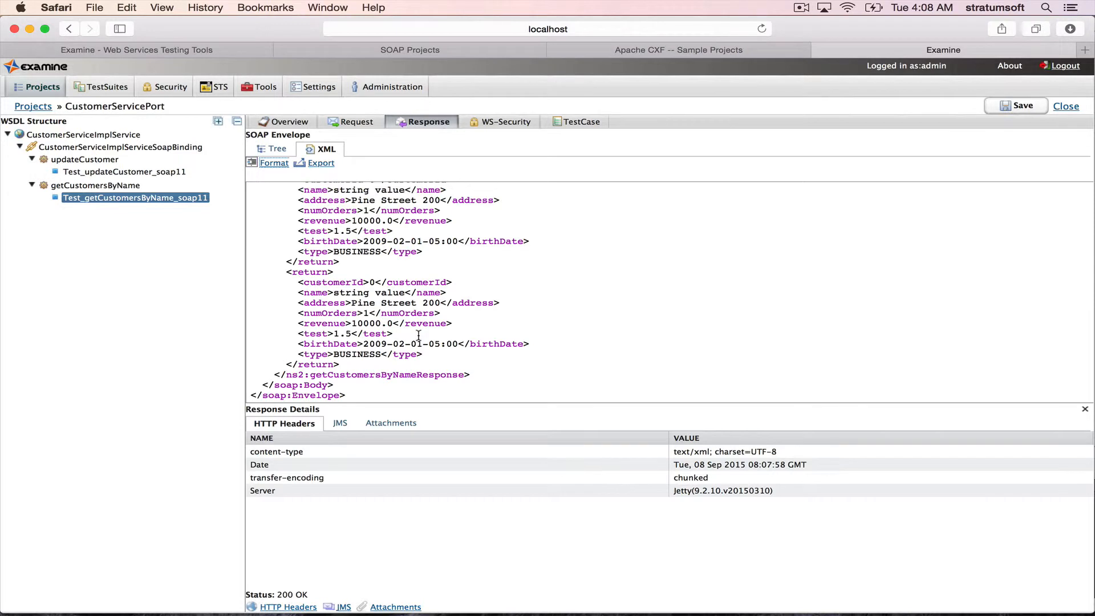
pyautogui.scroll(4, 419, 337)
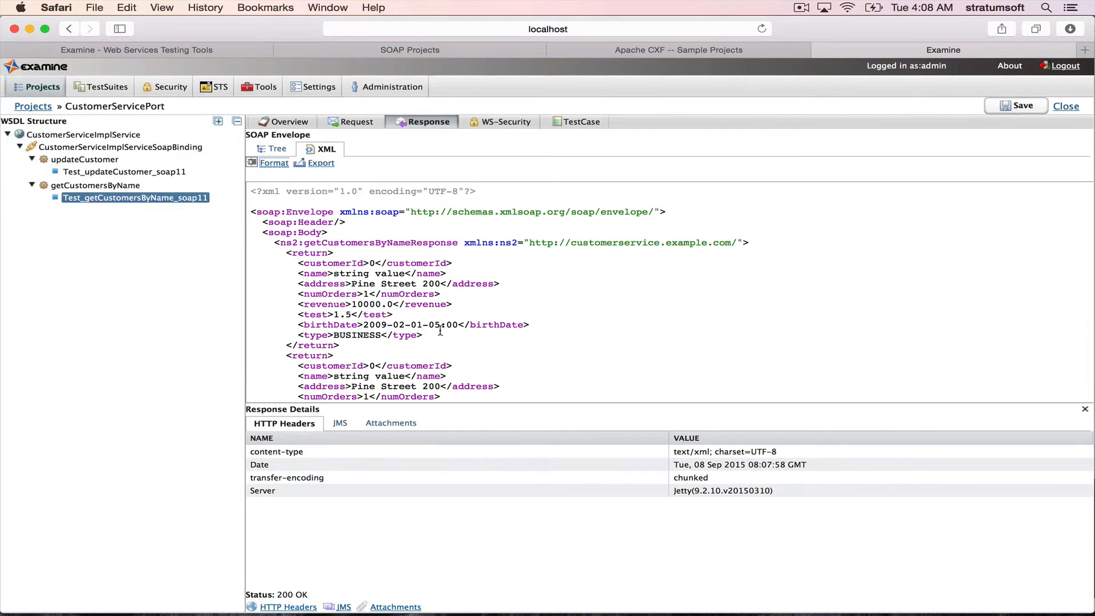
pyautogui.scroll(-4, 441, 336)
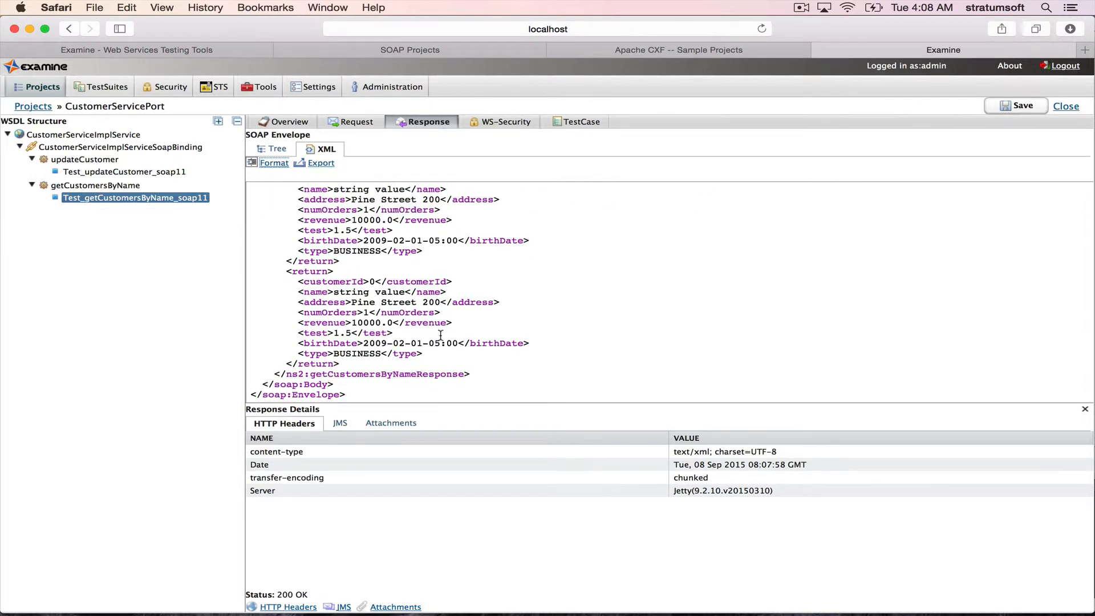
# - Examine the getCustomersByName response as a tree, and return to its XML view to reread the envelope
pyautogui.click(274, 152)
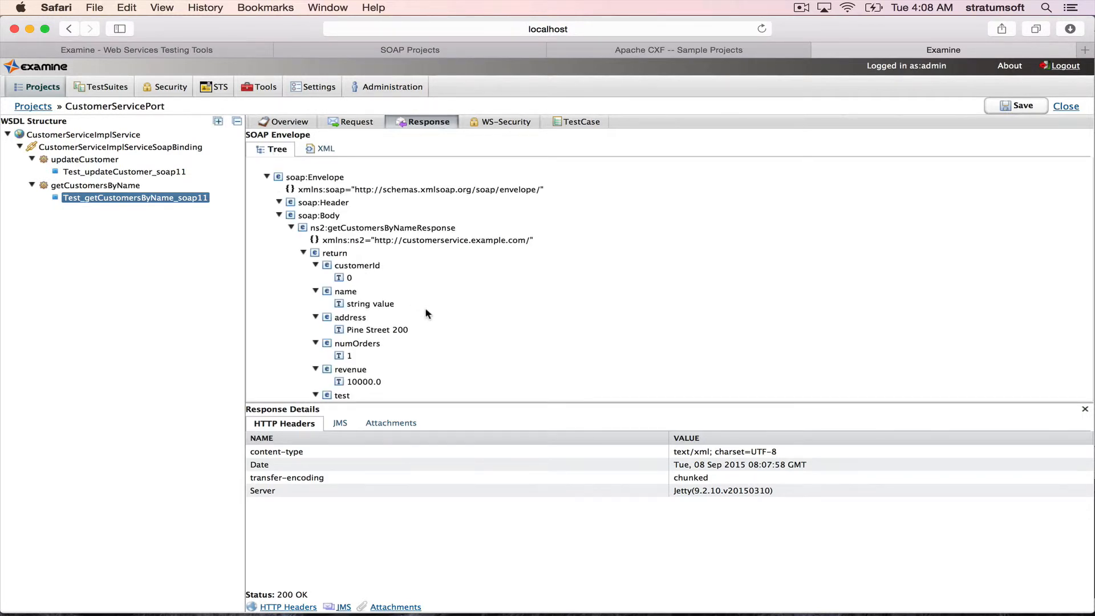
pyautogui.scroll(-5, 426, 311)
pyautogui.scroll(-5, 426, 312)
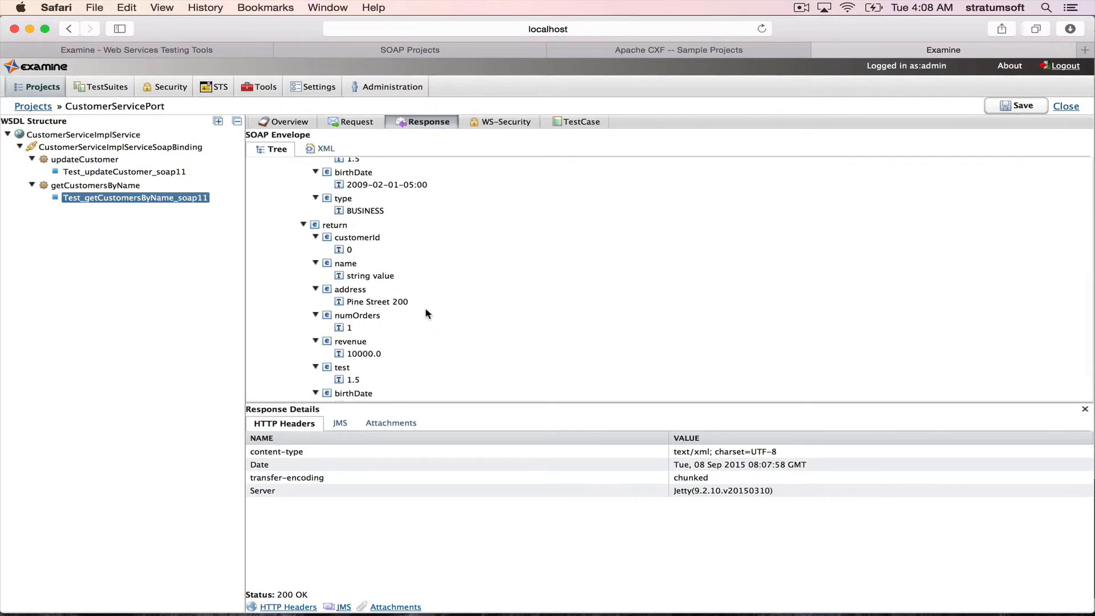
pyautogui.scroll(10, 426, 309)
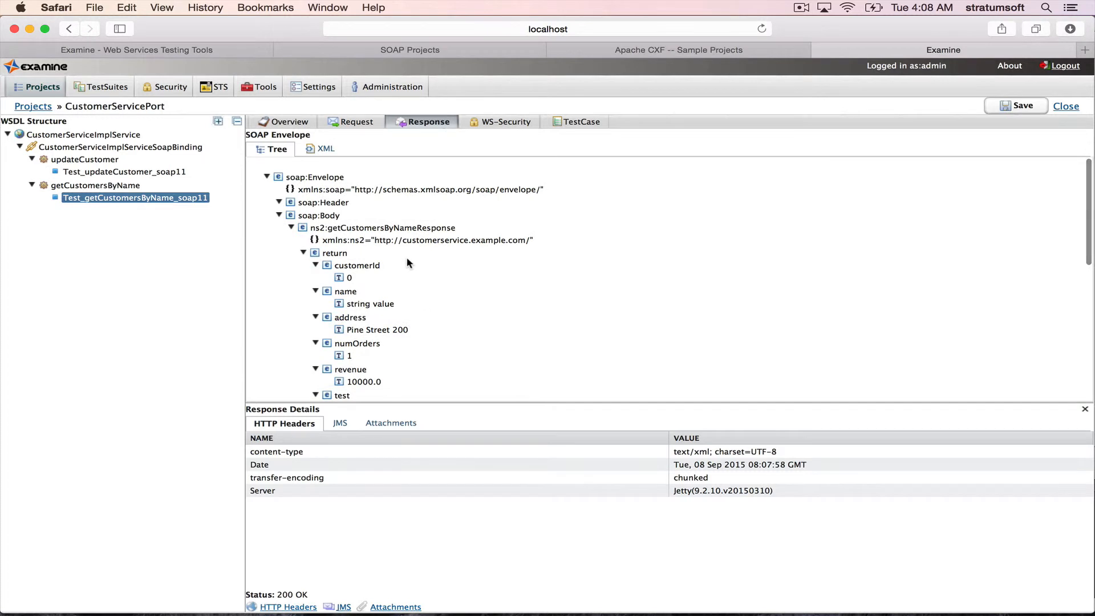
pyautogui.click(323, 149)
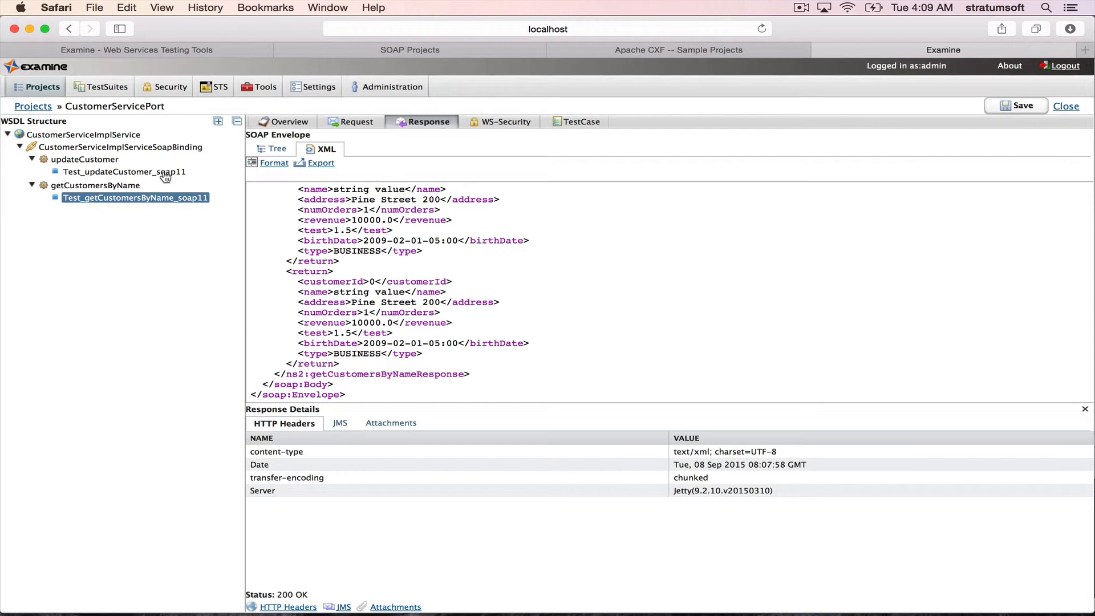
pyautogui.scroll(3, 383, 261)
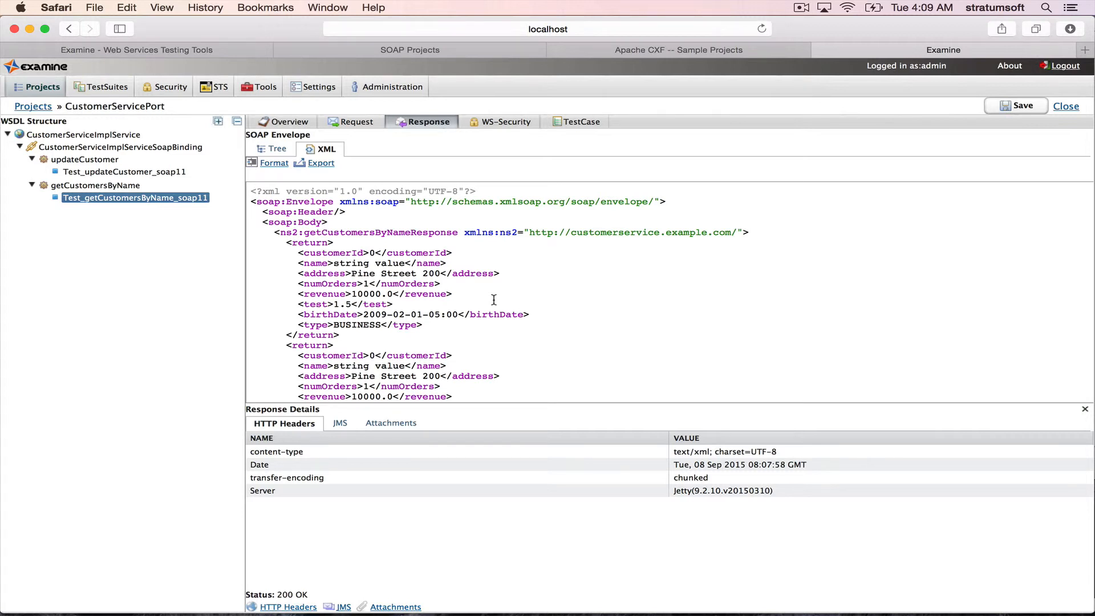
# - Check the WS-Security and test case options of Test_getCustomersByName_soap11, and return to the projects list
pyautogui.click(498, 122)
pyautogui.click(563, 122)
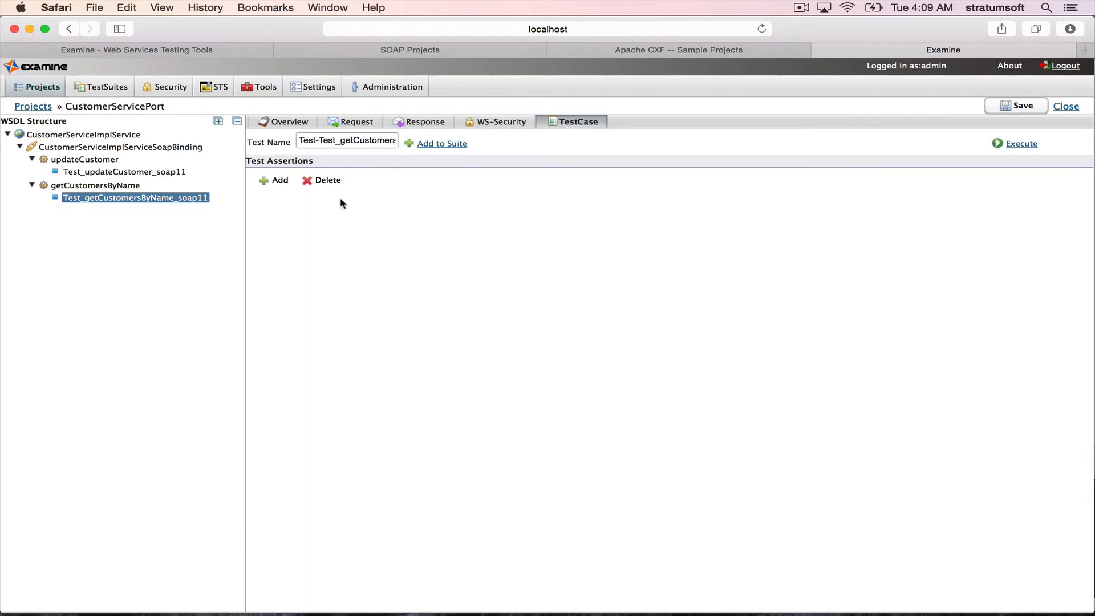
pyautogui.click(32, 106)
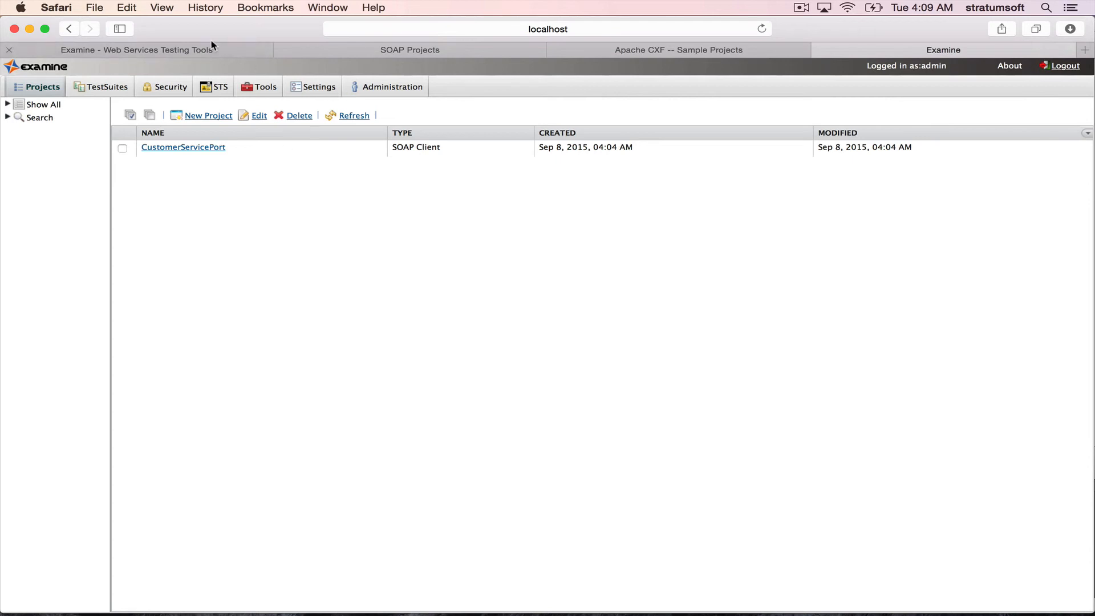
# - Switch to the Stratumsoft website, view the Examine download page and open the contact page
pyautogui.click(212, 56)
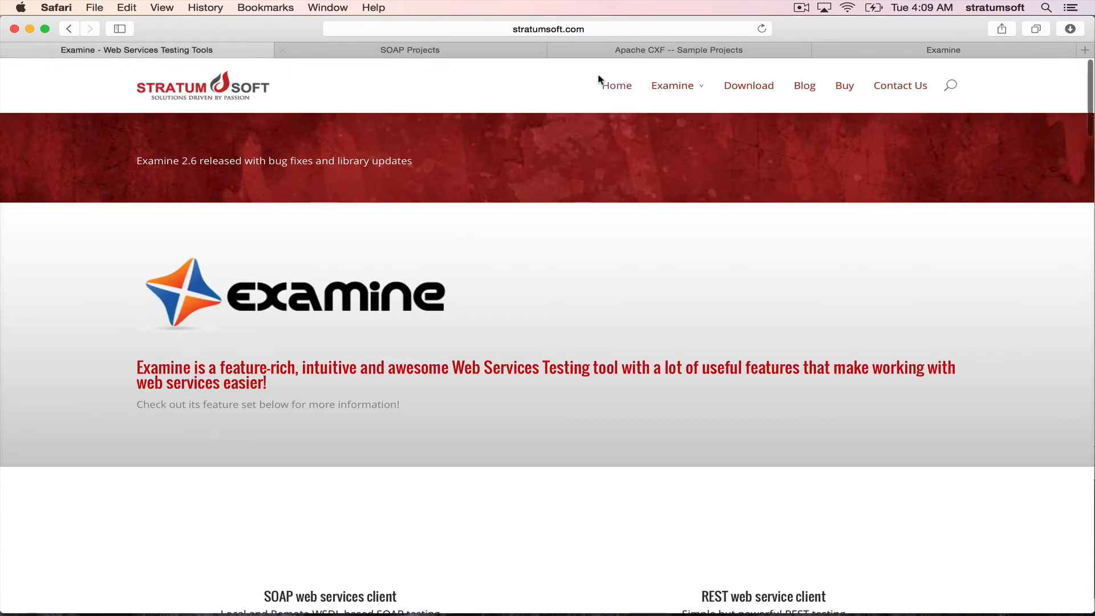
pyautogui.moveTo(694, 113)
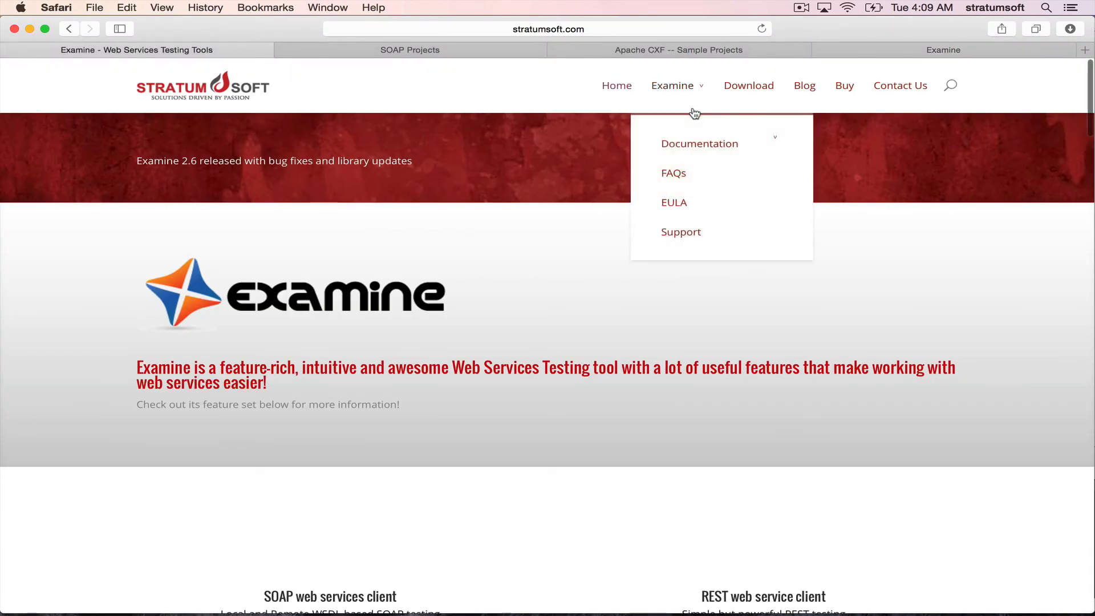
pyautogui.click(758, 93)
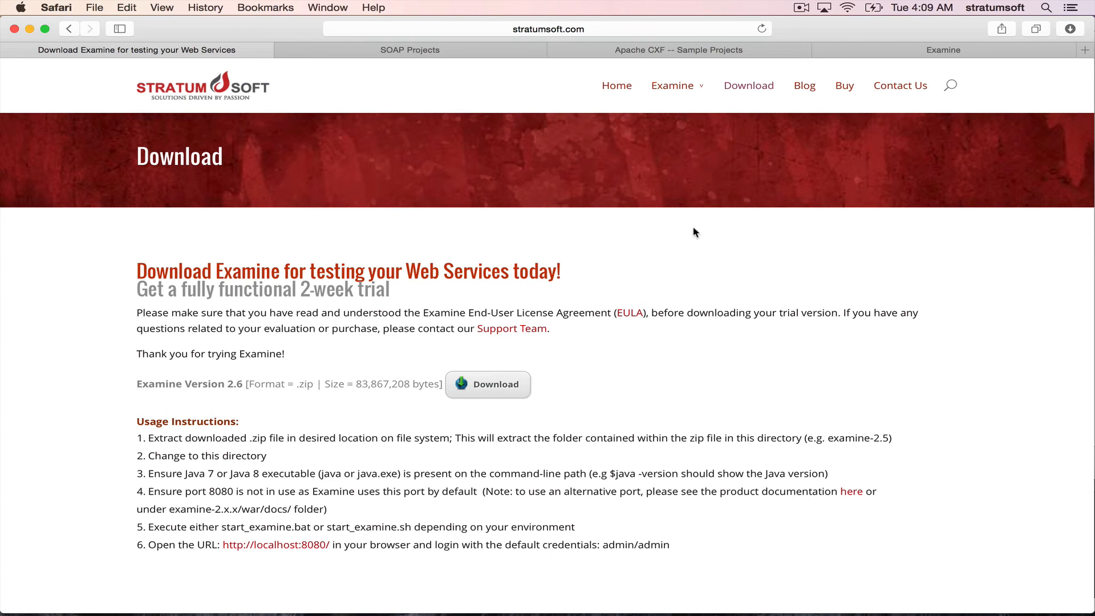
pyautogui.click(896, 92)
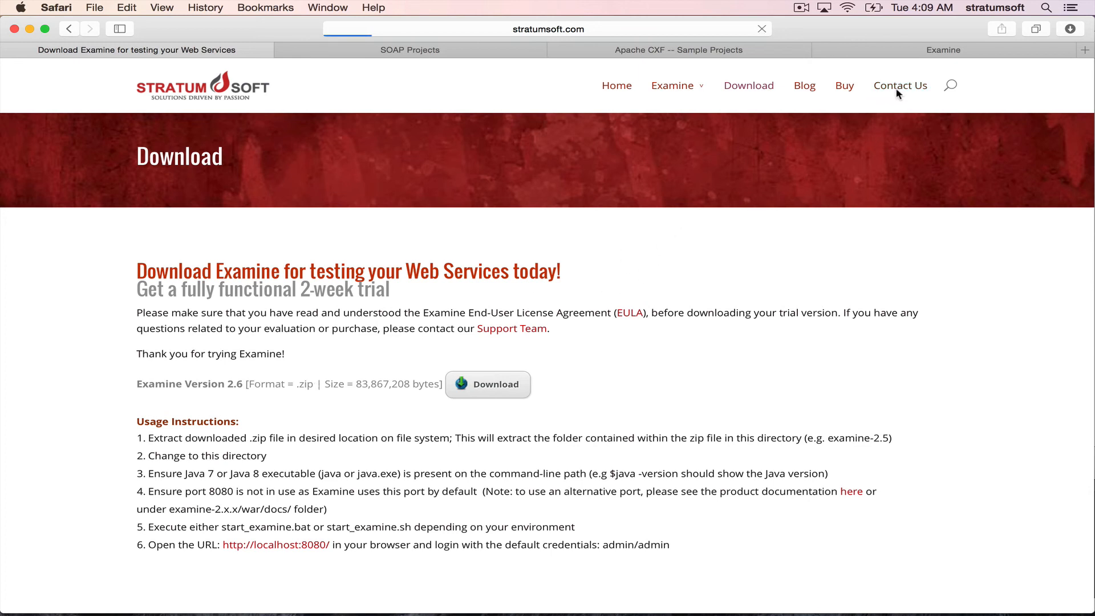